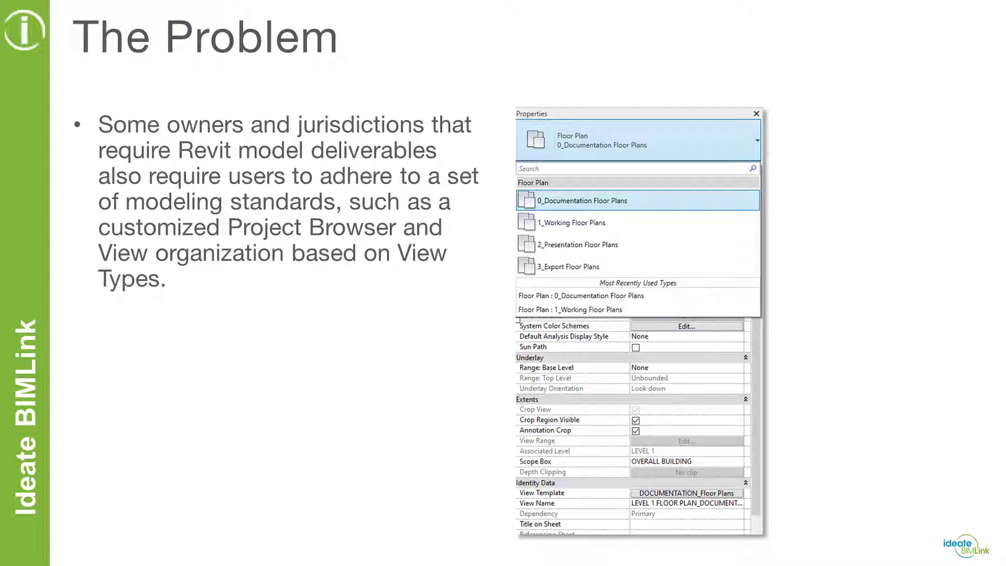
pyautogui.press('Right')
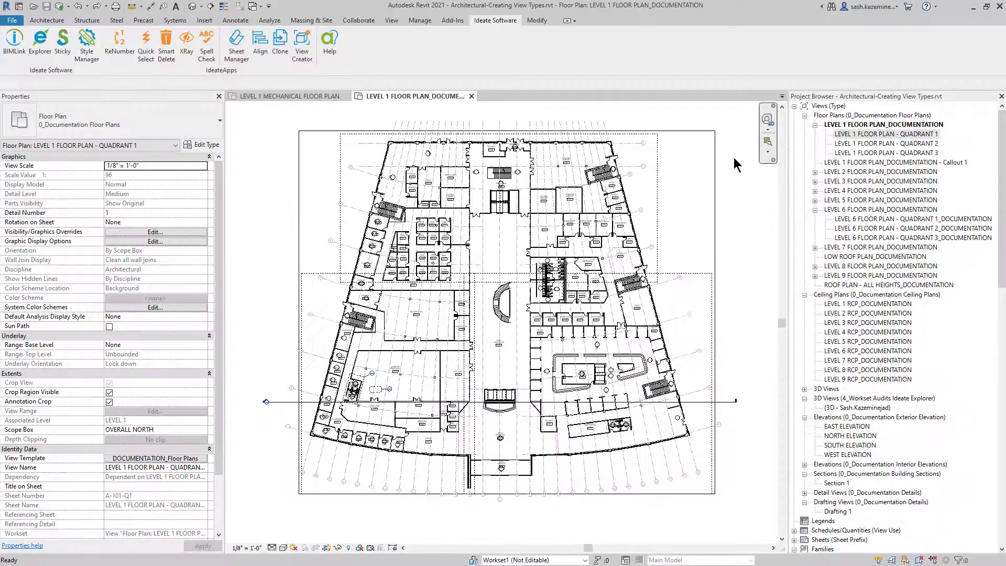
# Examine the floor plan view types available in the type properties of LEVEL 1 FLOOR PLAN - QUADRANT 1, leaving them unchanged
pyautogui.click(847, 131)
pyautogui.click(847, 131)
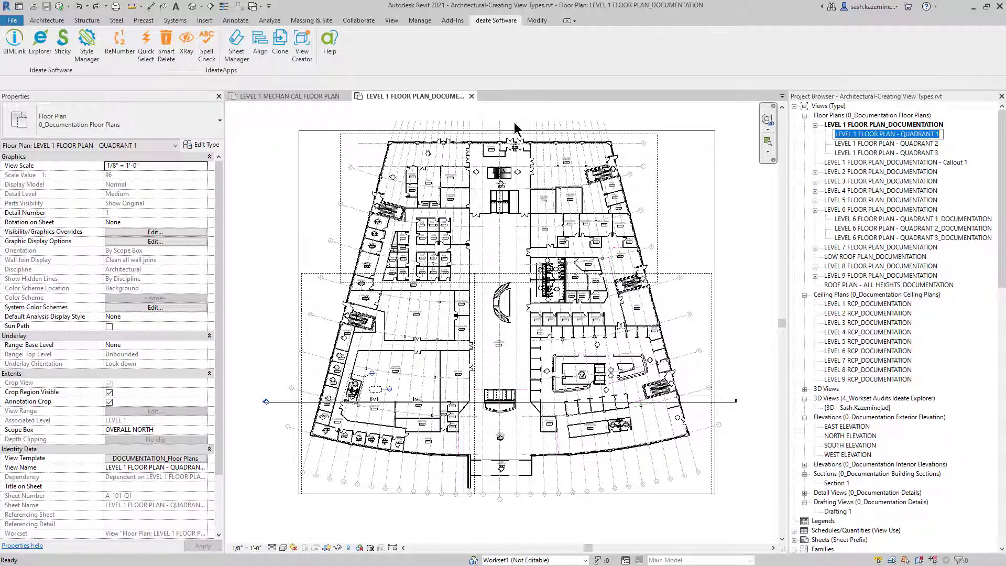
pyautogui.click(203, 143)
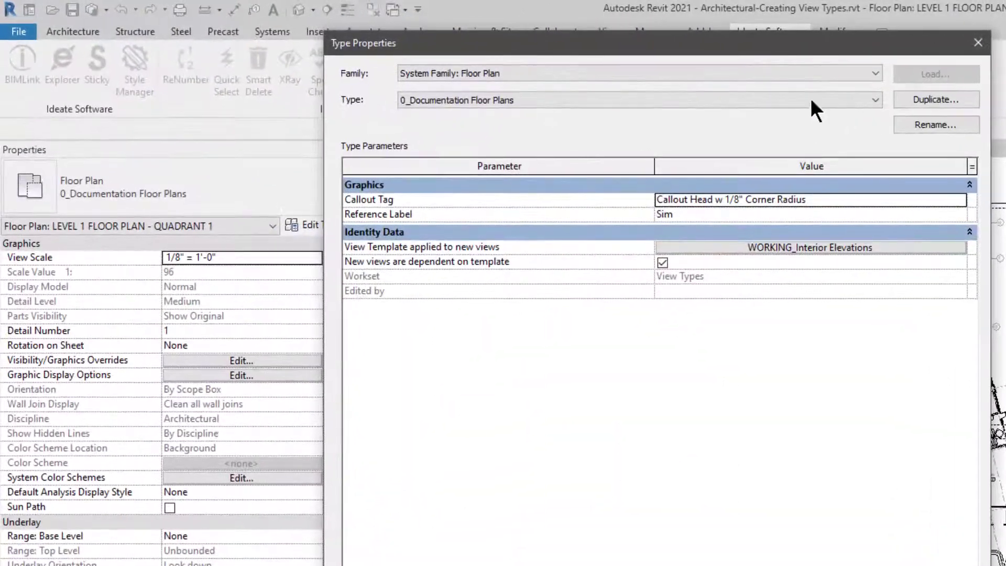
pyautogui.click(521, 63)
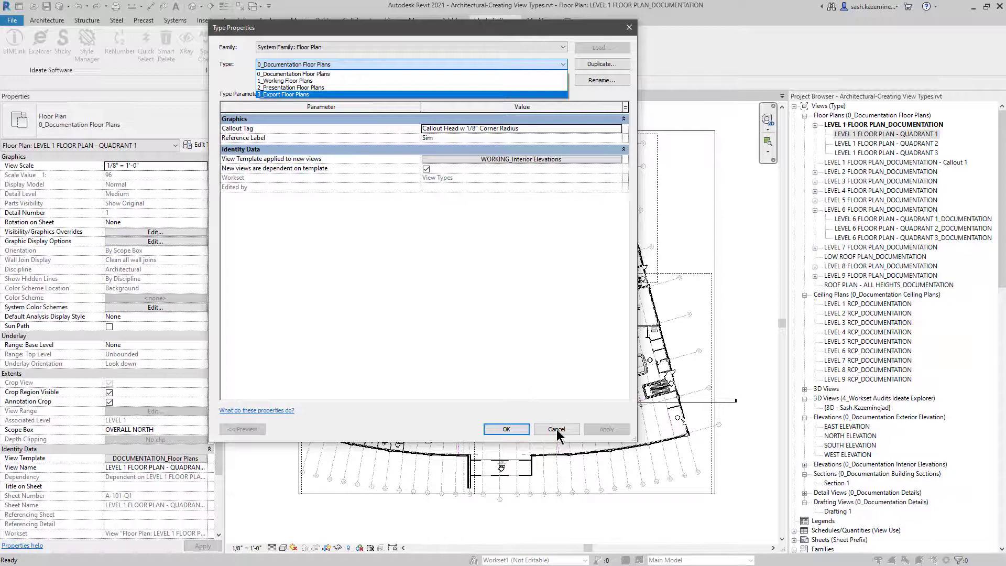
pyautogui.click(556, 429)
pyautogui.click(556, 430)
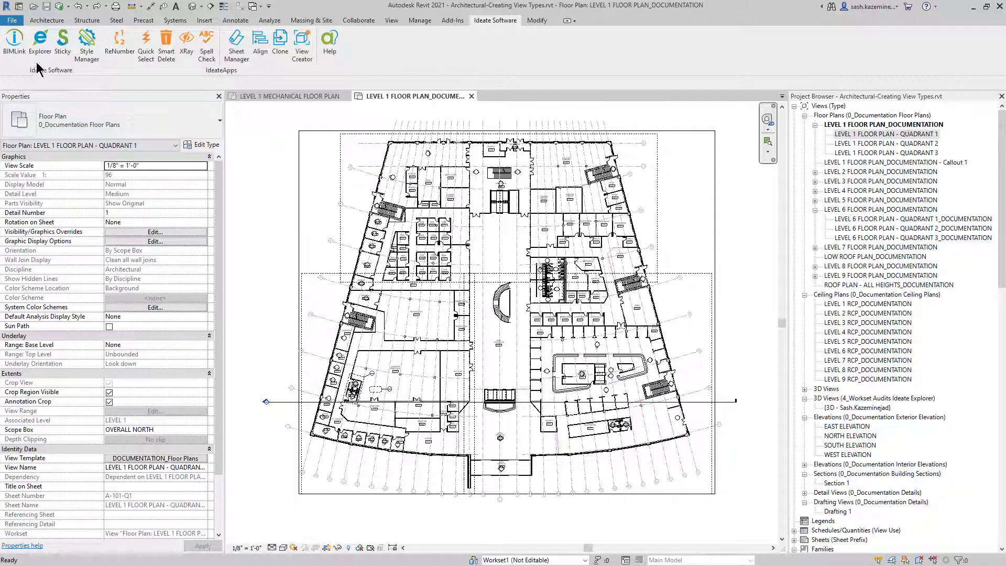
# Review the full preview of the View_Types-Create_NEW link's properties in BIMLink for the architectural model, including the elevation view types, and close BIMLink
pyautogui.click(15, 41)
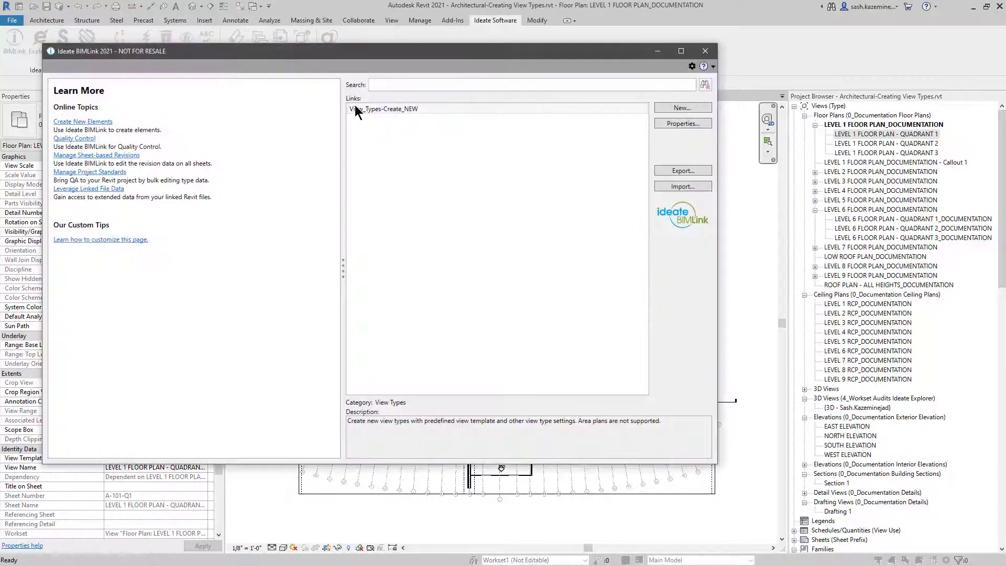
pyautogui.click(379, 108)
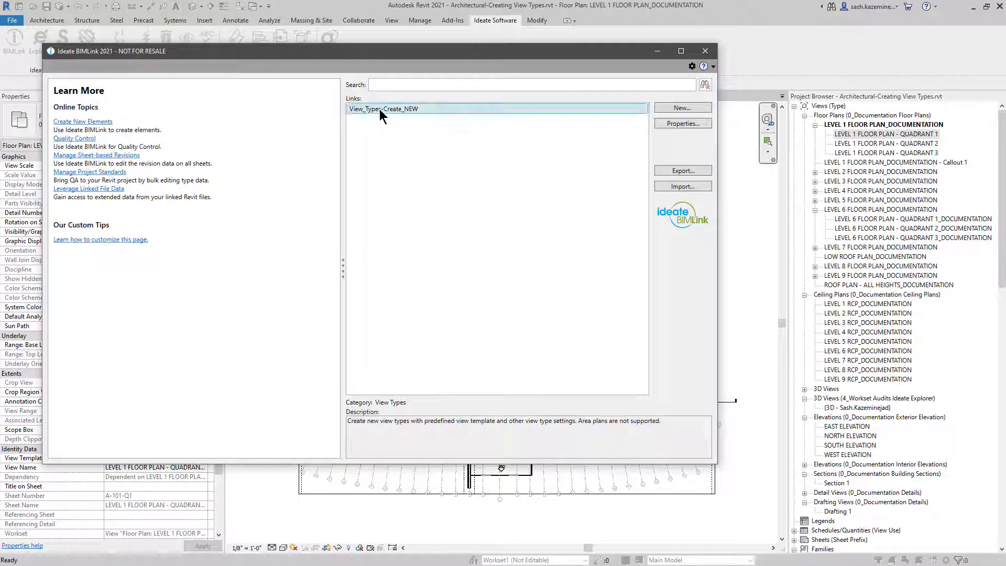
pyautogui.doubleClick(379, 108)
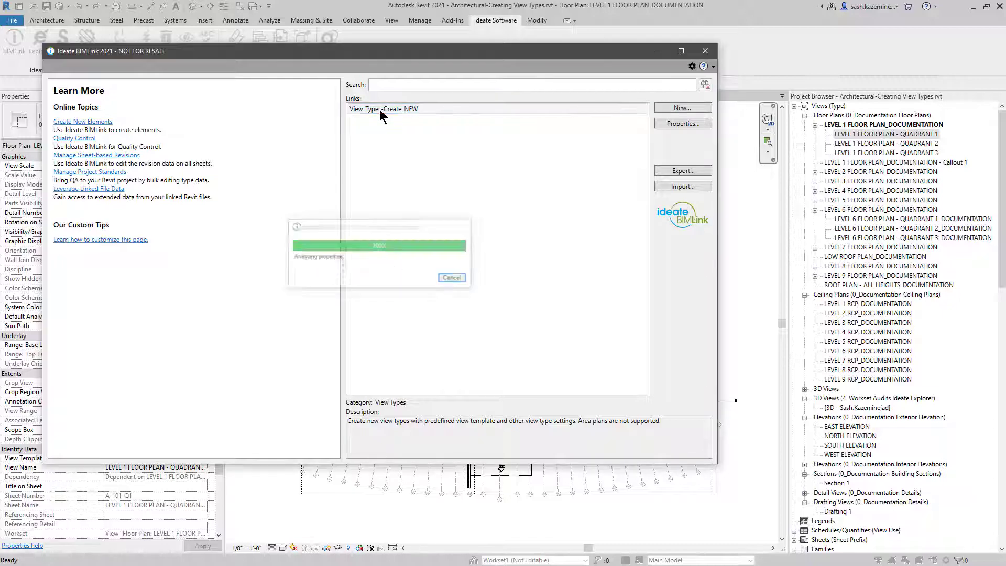
pyautogui.moveTo(373, 345); pyautogui.dragTo(948, 496)
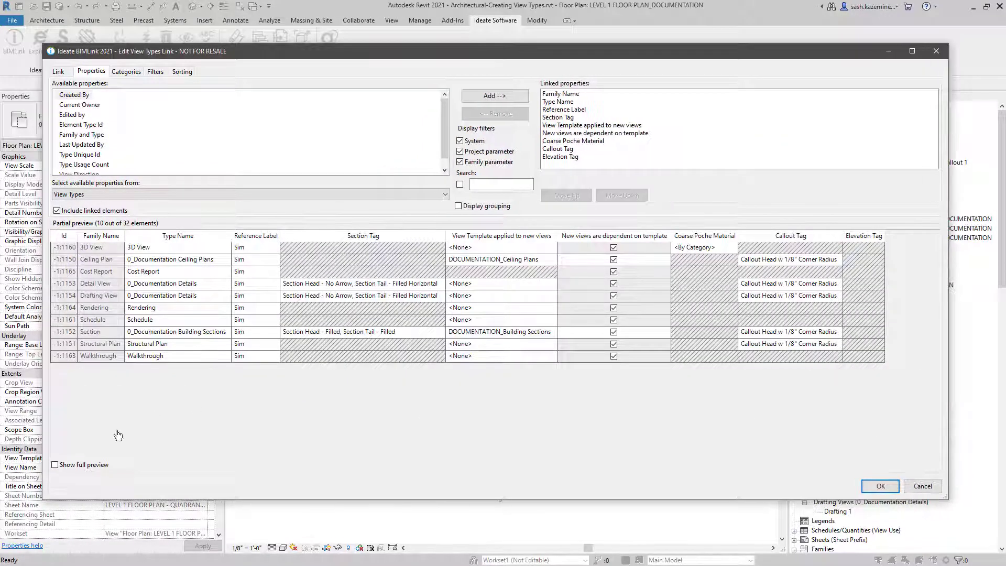
pyautogui.click(75, 465)
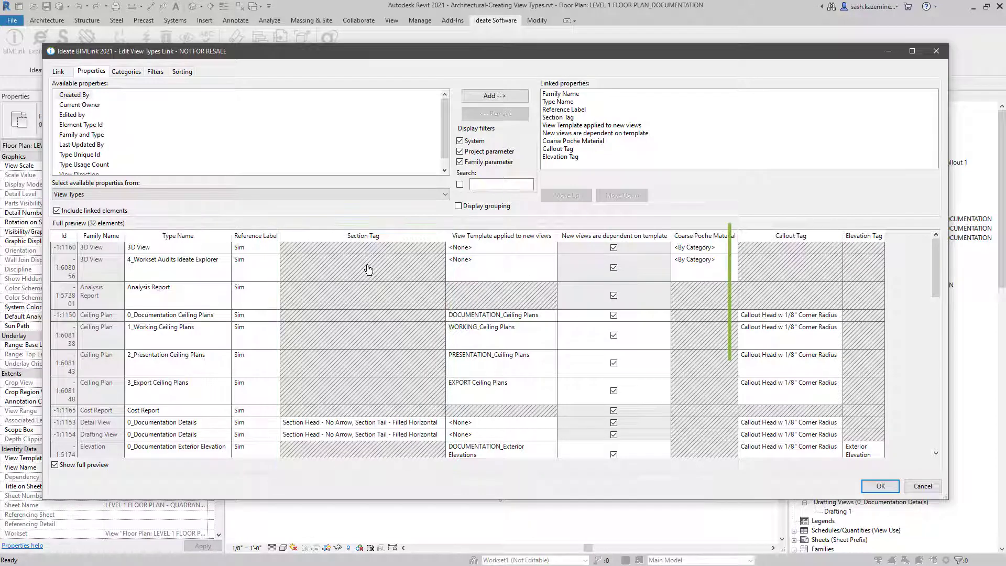
pyautogui.moveTo(938, 275); pyautogui.dragTo(937, 313)
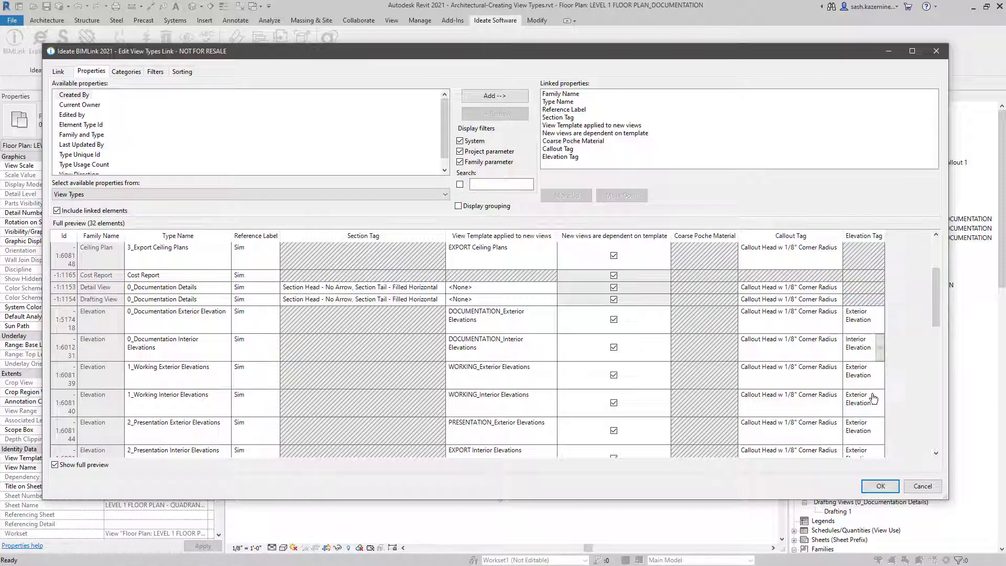
pyautogui.click(879, 485)
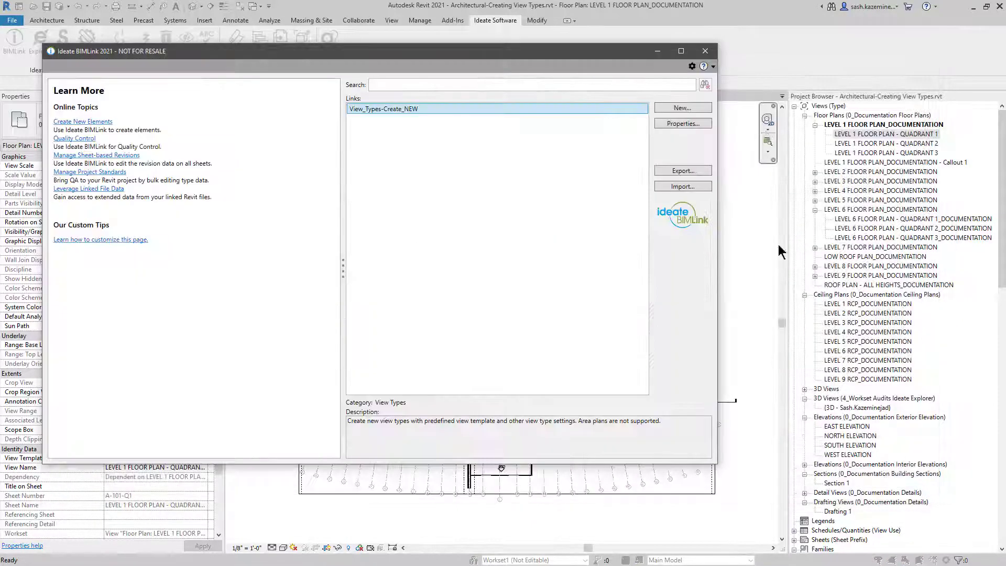
pyautogui.click(705, 51)
# Switch to the mechanical model and display the full preview of its View_Types-Create_NEW link in an enlarged BIMLink window
pyautogui.hotkey('ctrl', 'Tab')
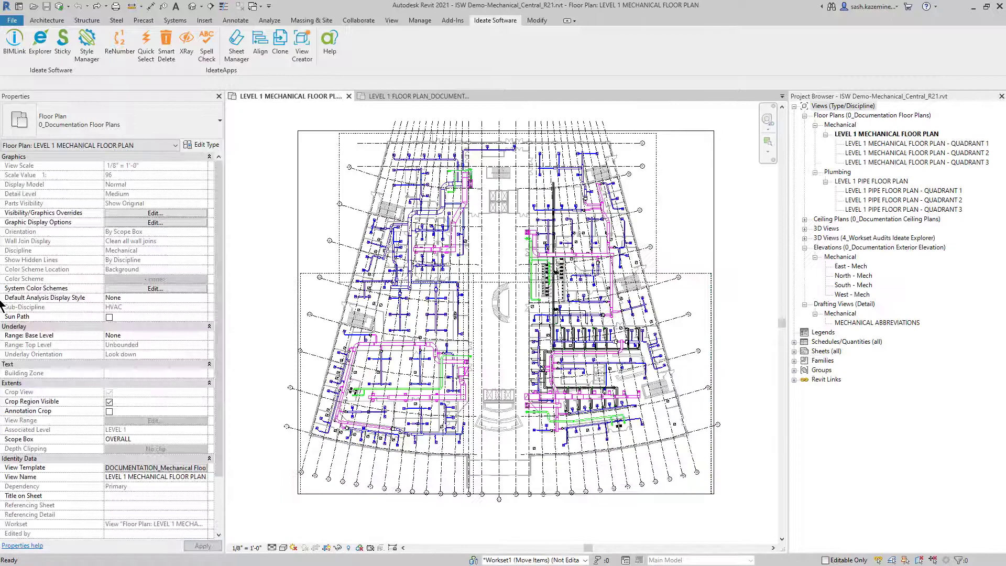
pyautogui.click(13, 44)
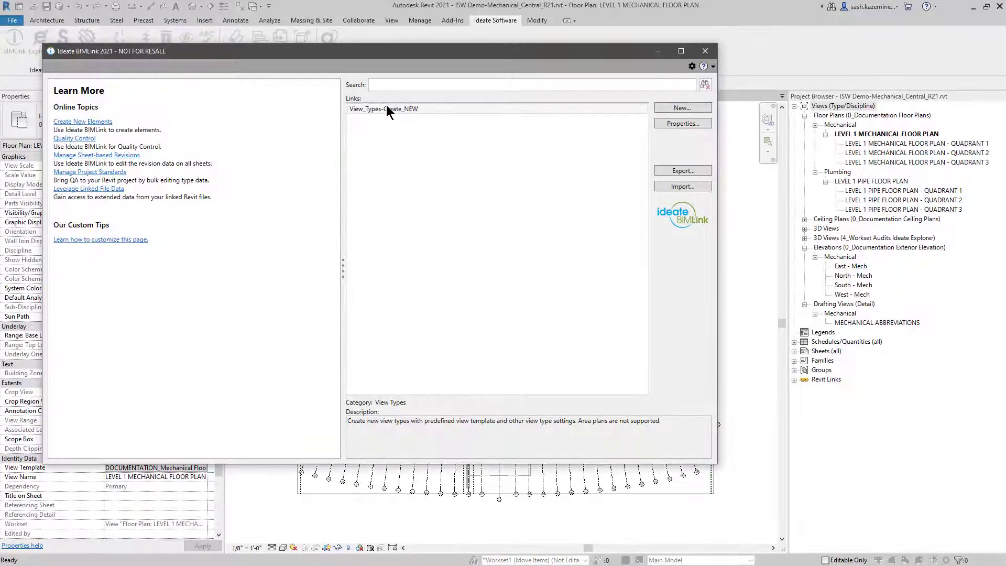
pyautogui.doubleClick(386, 108)
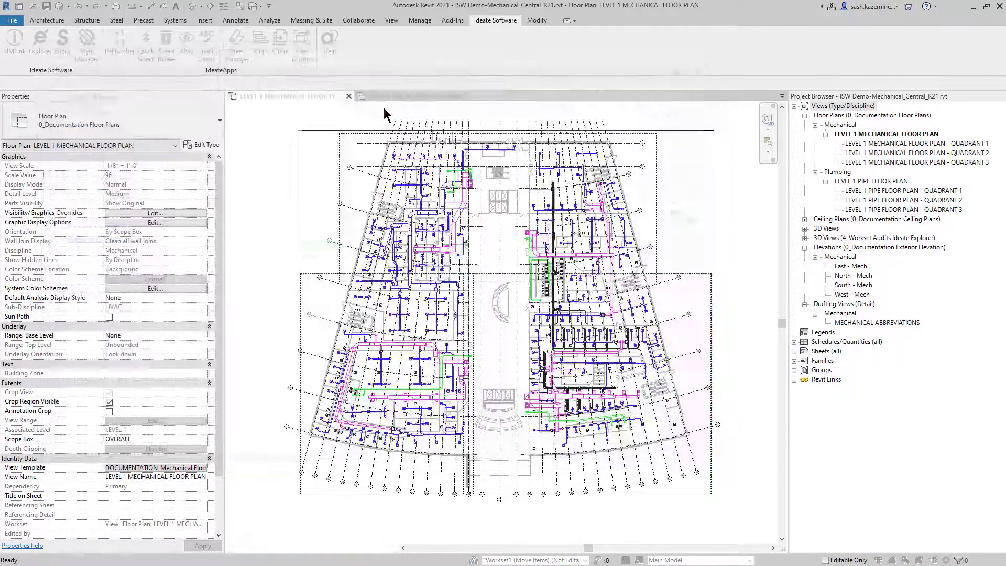
pyautogui.moveTo(909, 497); pyautogui.dragTo(978, 520)
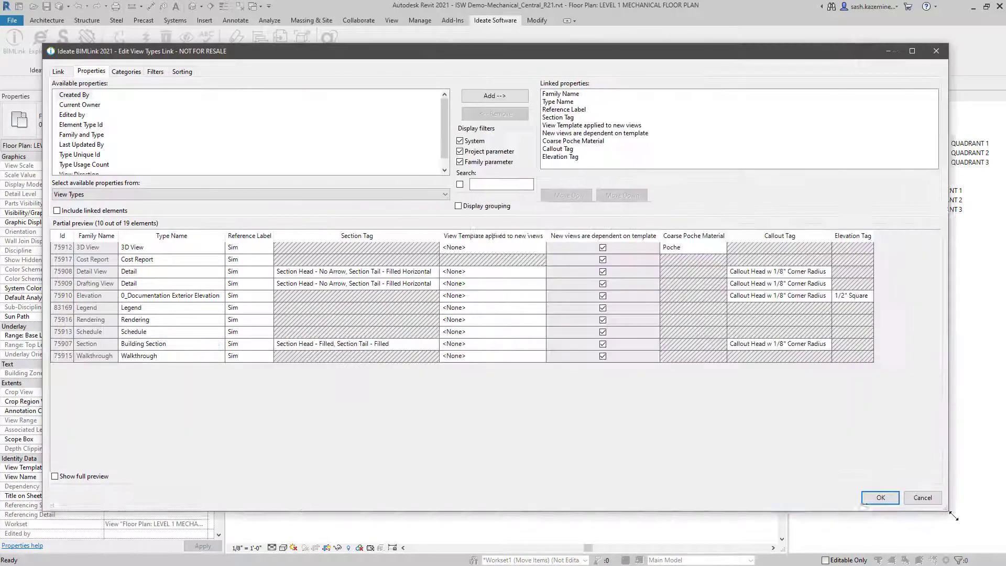
pyautogui.click(55, 485)
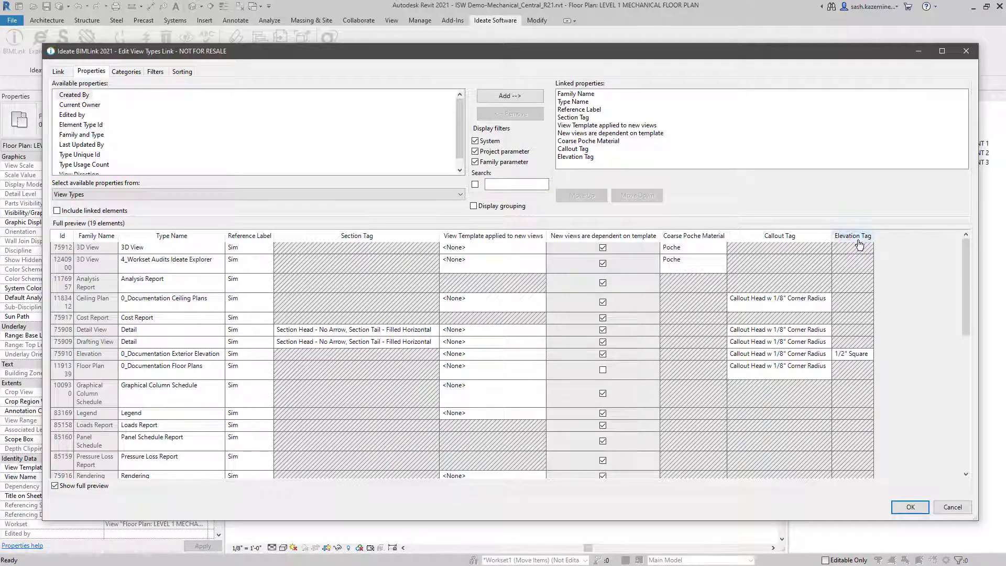
# Check which elevation tags are available for the 0_Documentation Exterior Elevation type, then cancel the link edit and close BIMLink
pyautogui.click(861, 354)
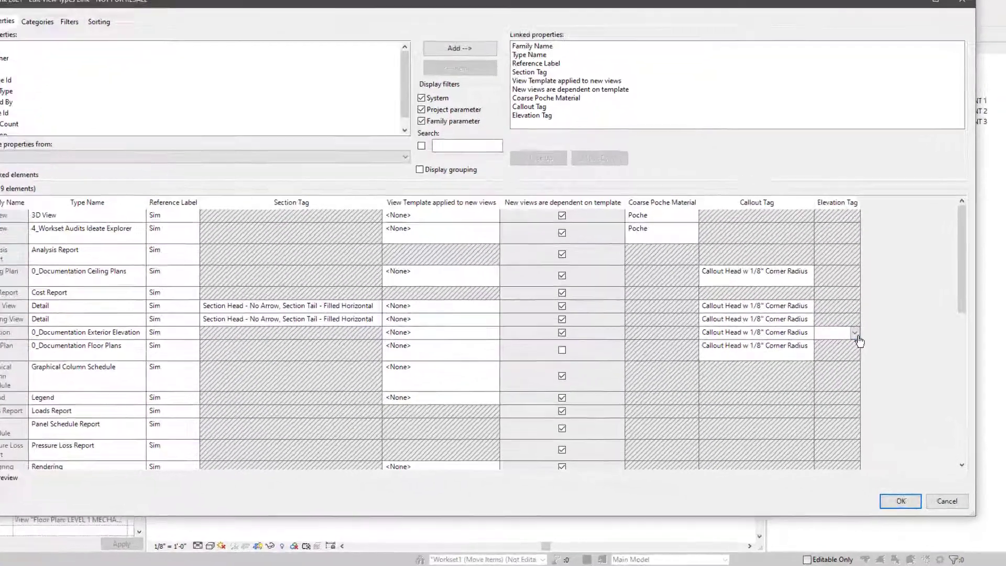
pyautogui.click(854, 333)
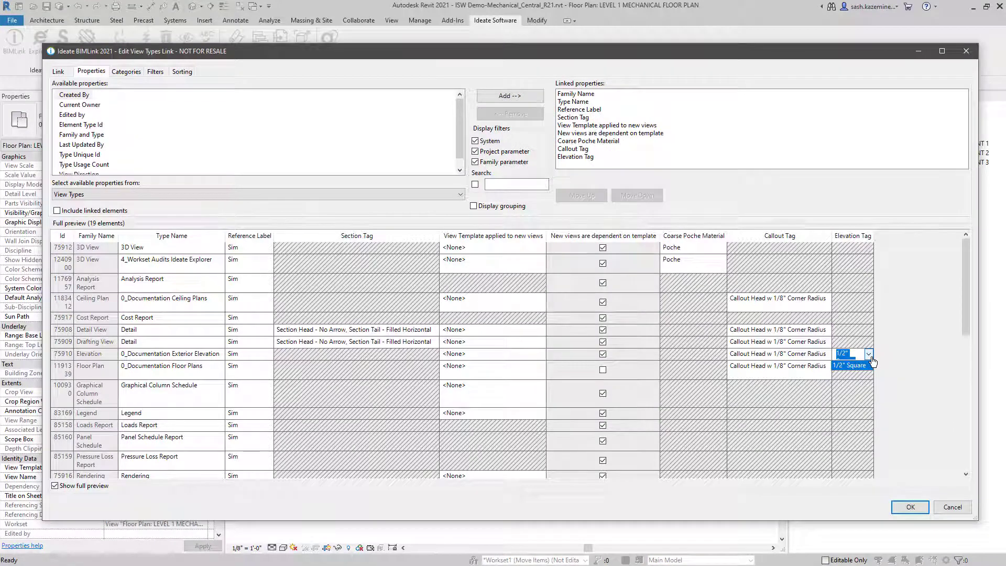
pyautogui.click(945, 504)
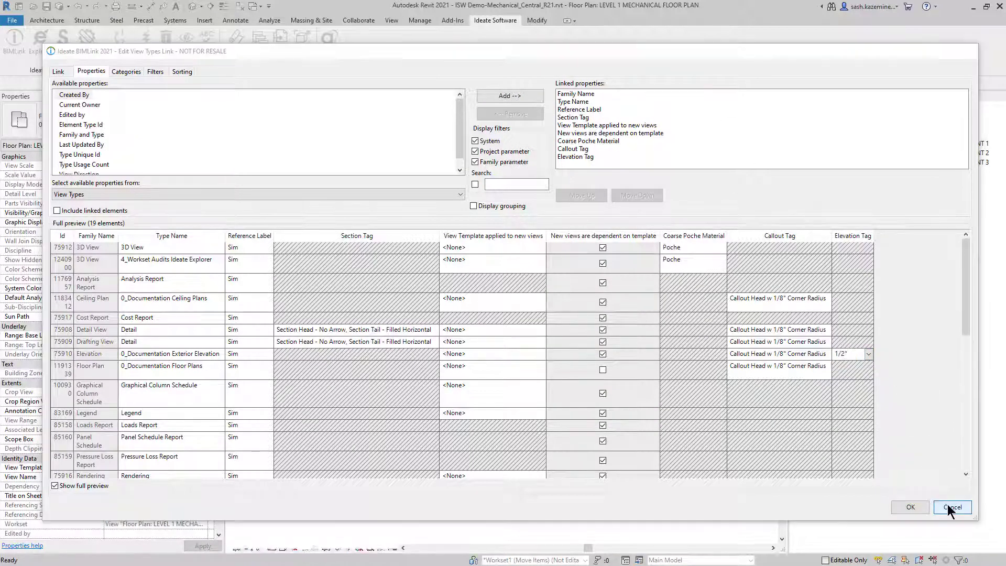
pyautogui.click(947, 504)
pyautogui.click(705, 52)
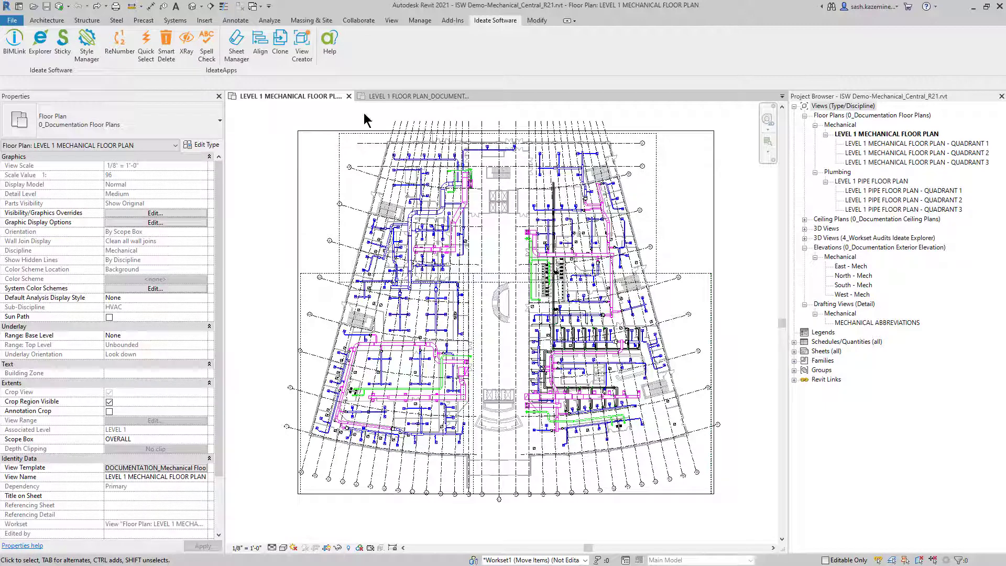
# Set up Transfer Project Standards from Architectural-Creating View Types with all items cleared except Elevation Tag Types and Section Tag Types
pyautogui.click(419, 20)
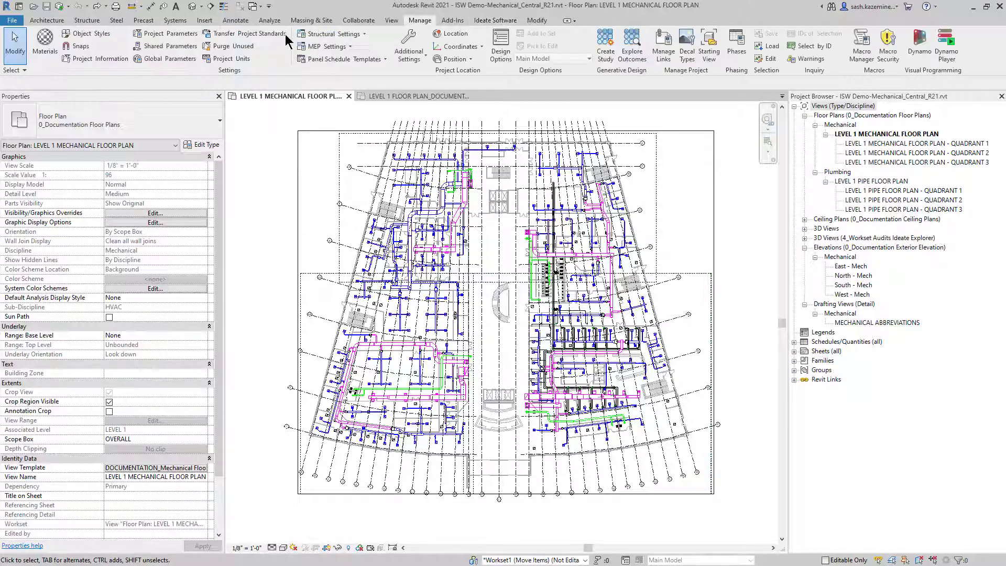
pyautogui.click(256, 35)
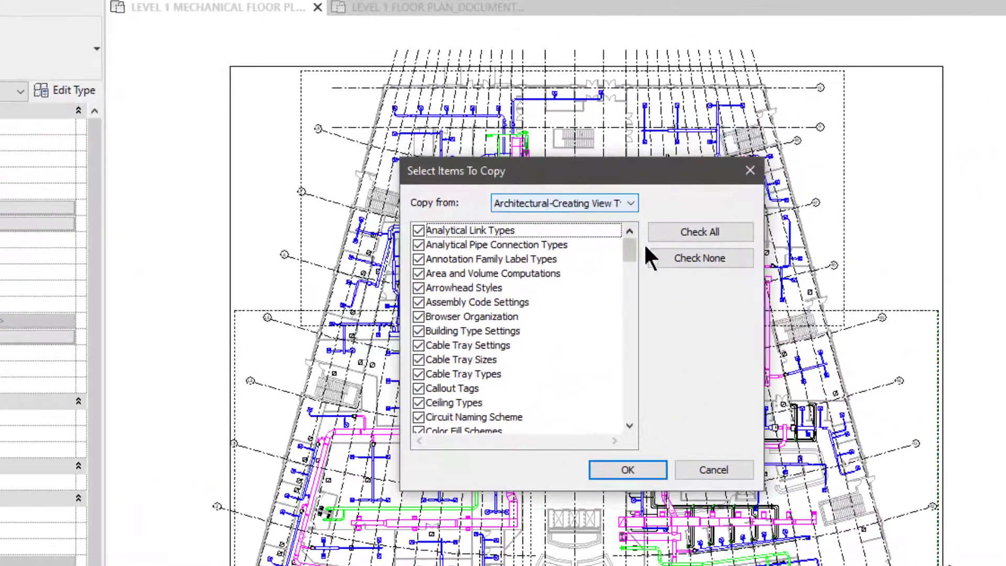
pyautogui.click(677, 256)
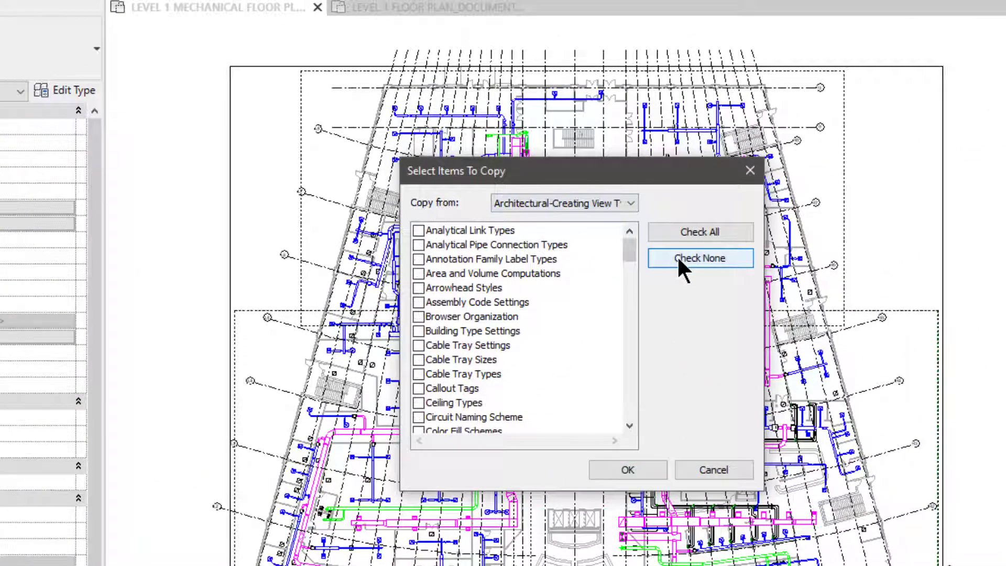
pyautogui.moveTo(632, 244); pyautogui.dragTo(640, 288)
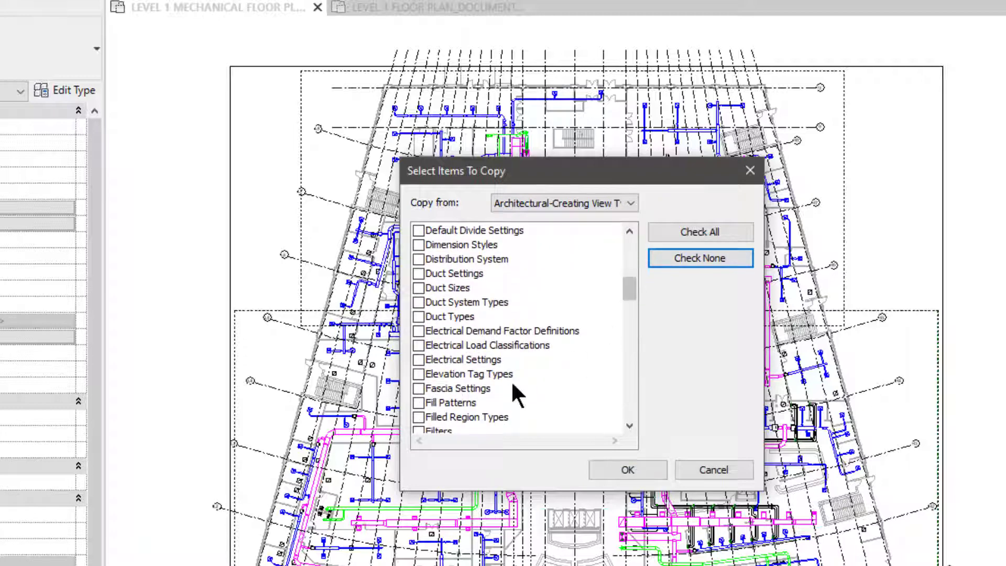
pyautogui.click(421, 374)
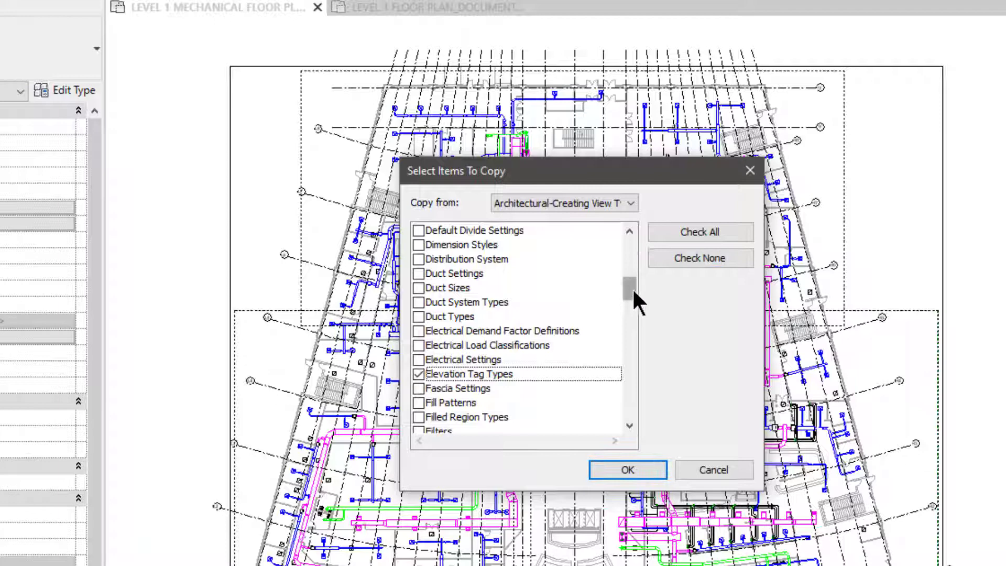
pyautogui.moveTo(634, 290); pyautogui.dragTo(632, 380)
pyautogui.click(418, 302)
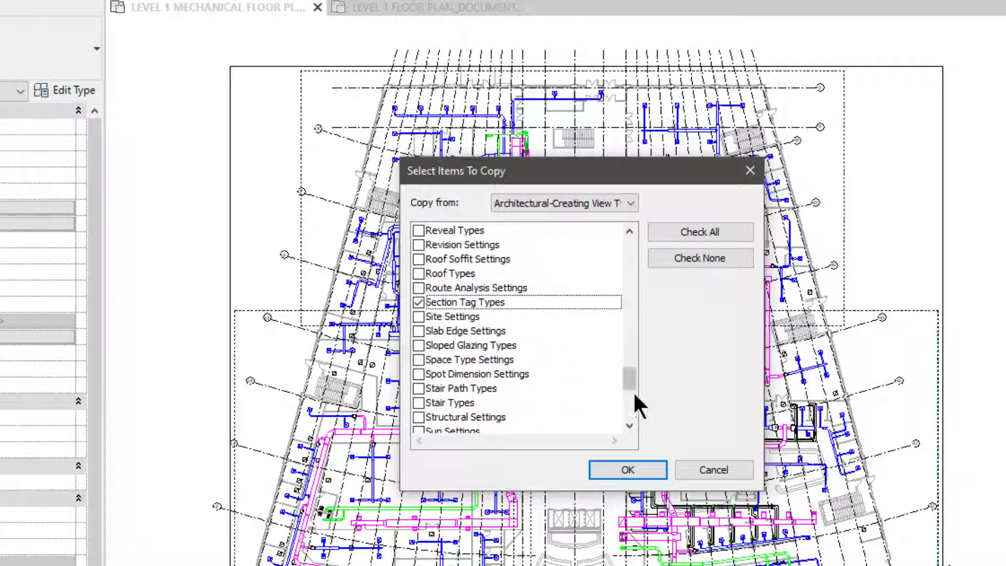
# Add View Reference Types and View Templates to the items to copy, carry out the transfer and dismiss the resulting warnings
pyautogui.scroll(-6, 634, 398)
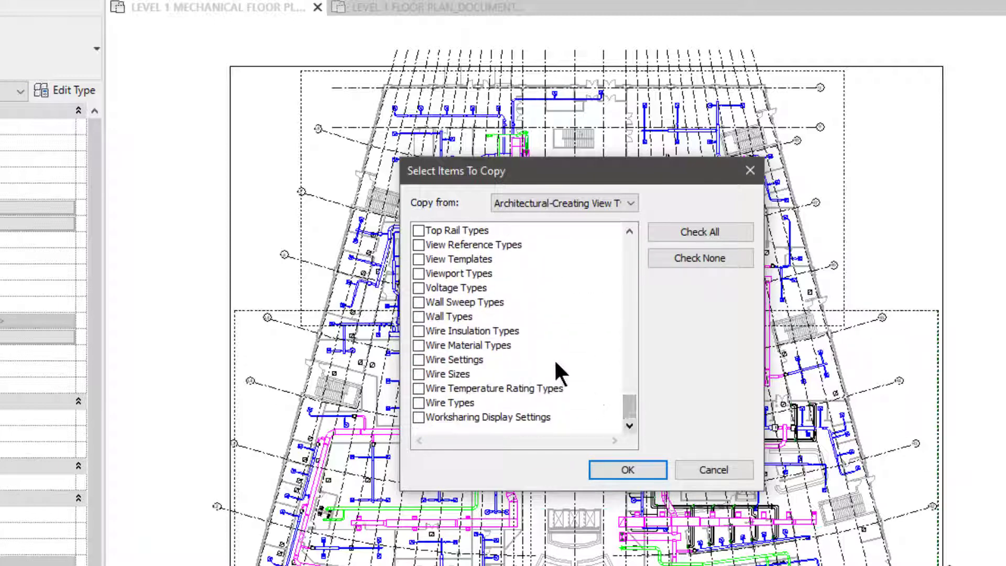
pyautogui.click(418, 244)
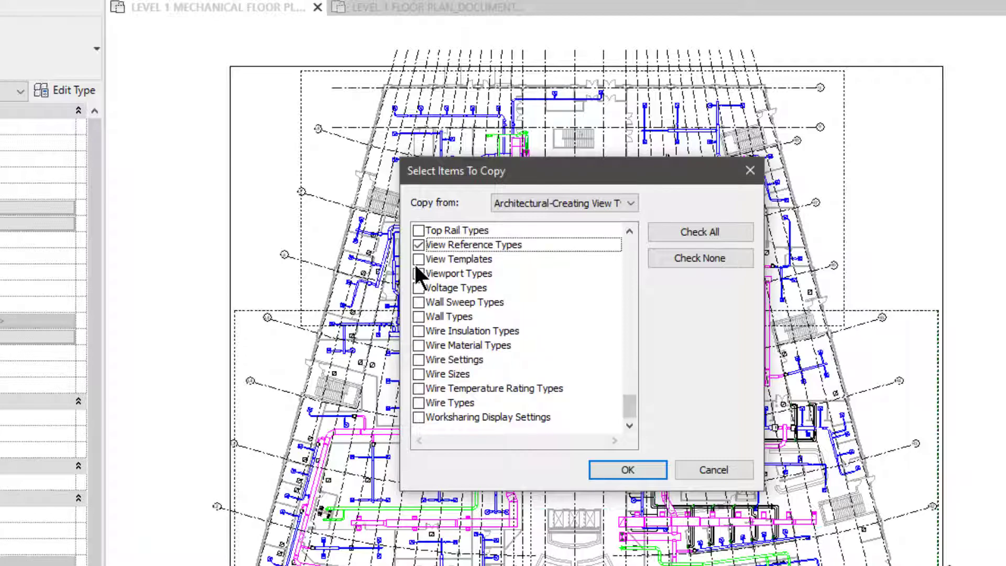
pyautogui.click(418, 259)
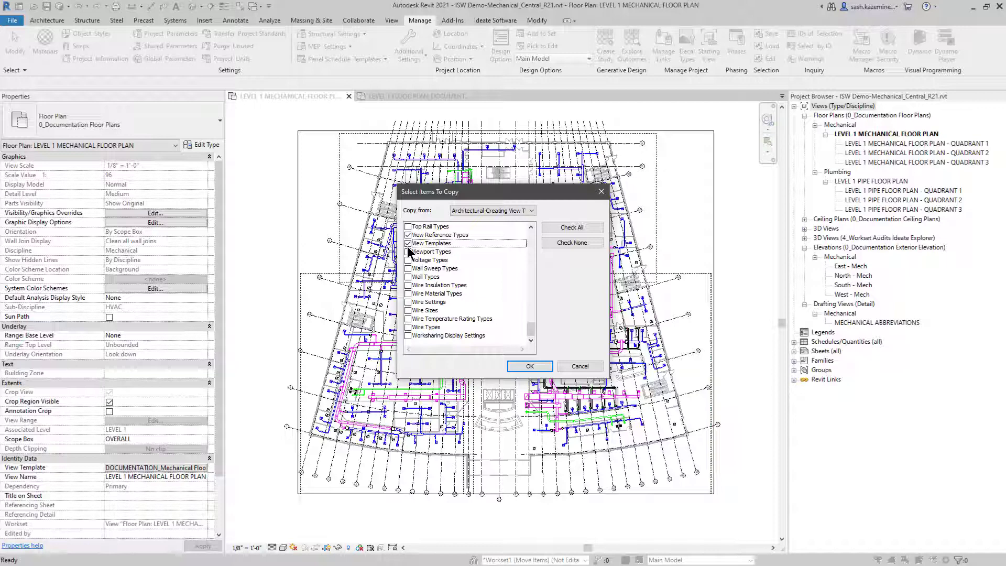
pyautogui.click(528, 366)
pyautogui.click(517, 334)
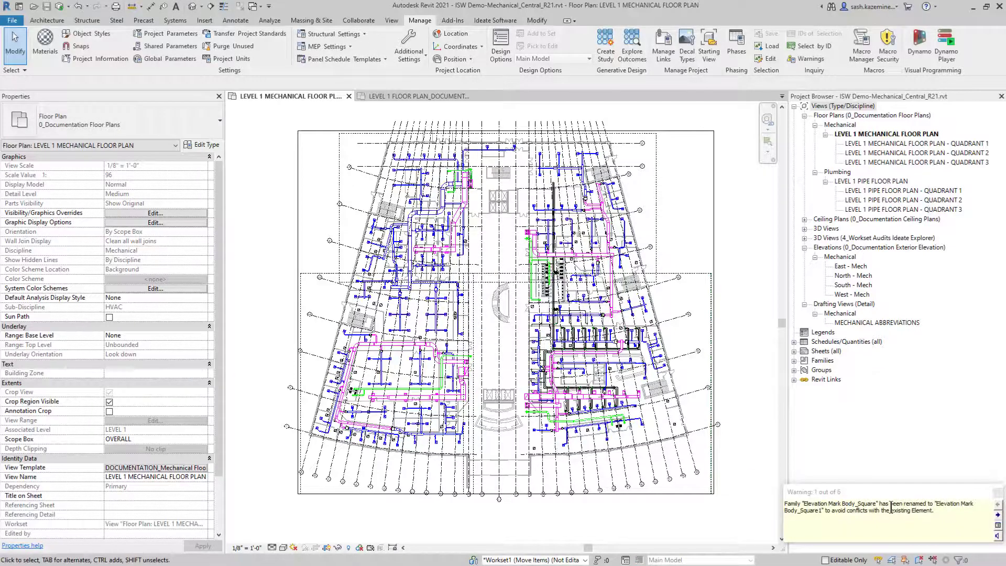
pyautogui.click(996, 493)
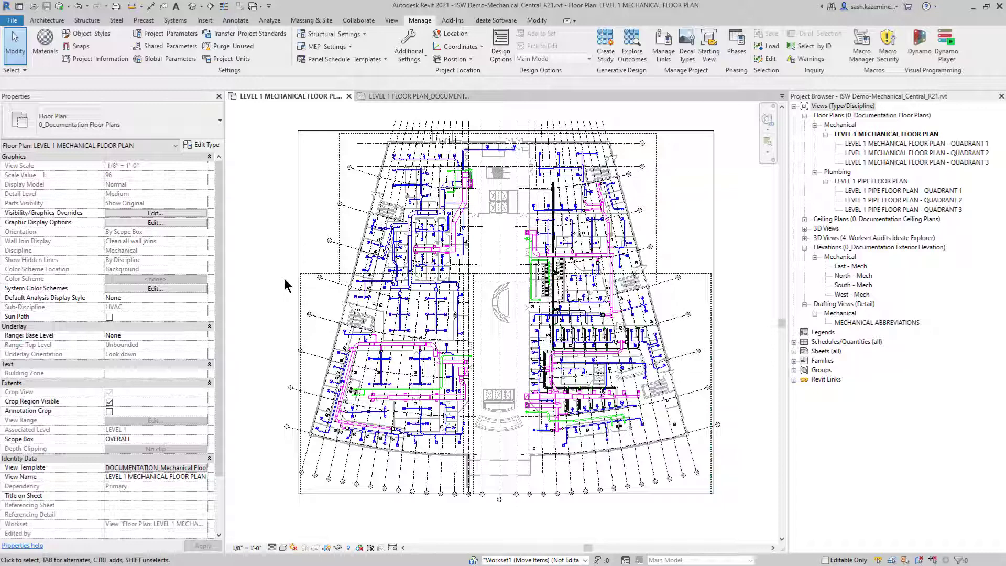
# Review the elevation tags available for the 0_Documentation Exterior Elevation type in the View_Types-Create_NEW link, then cancel the link edit
pyautogui.click(493, 21)
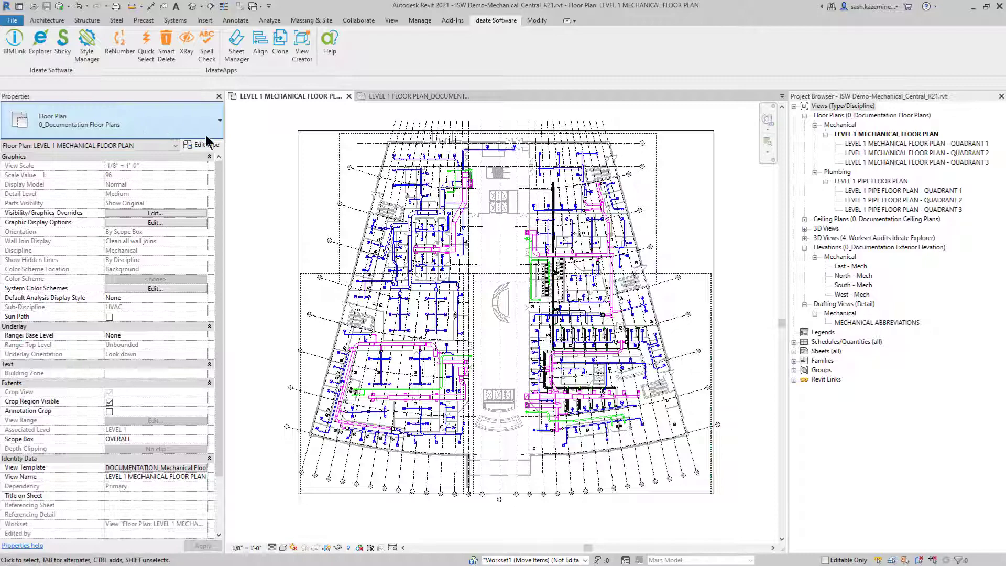
pyautogui.click(19, 52)
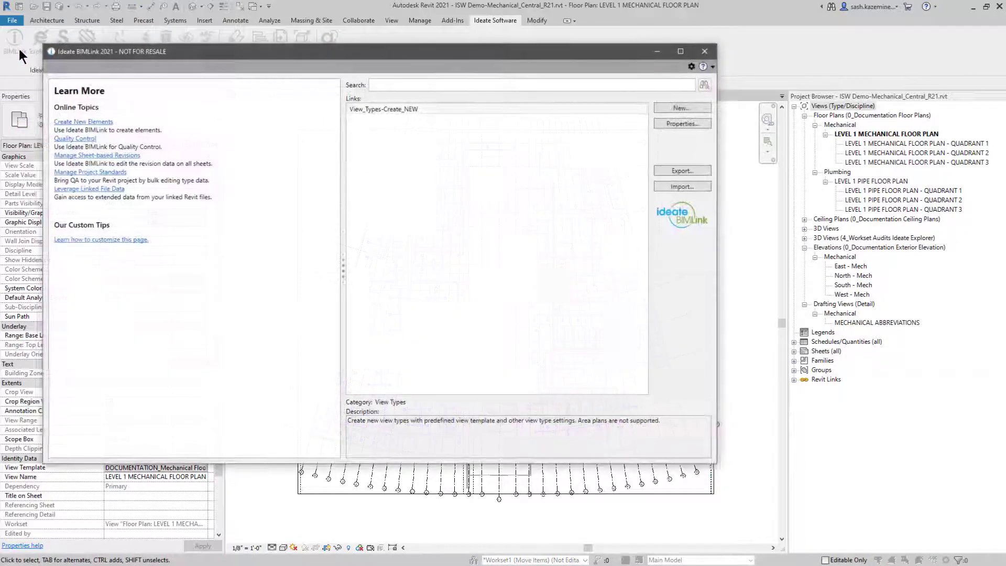
pyautogui.click(380, 109)
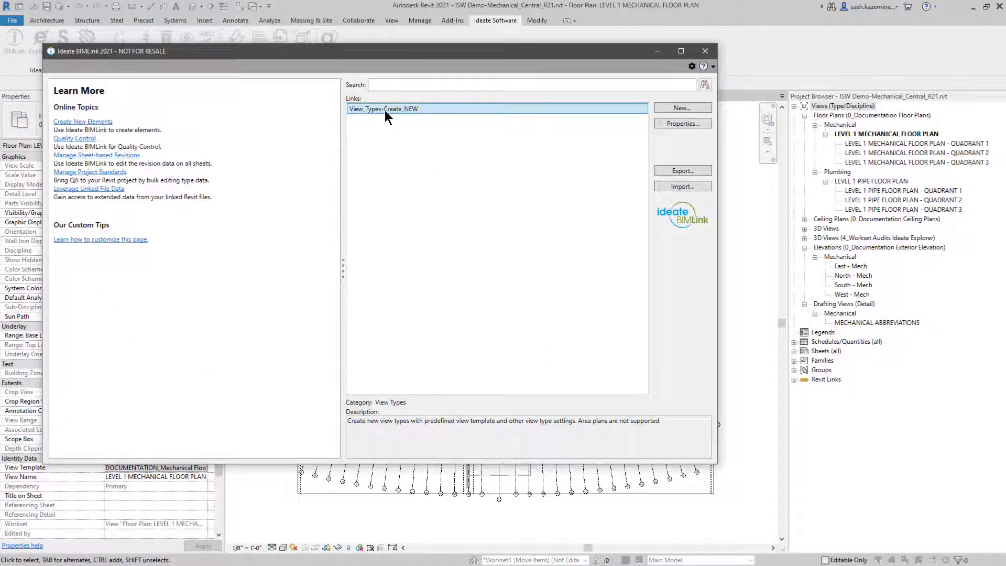
pyautogui.doubleClick(384, 109)
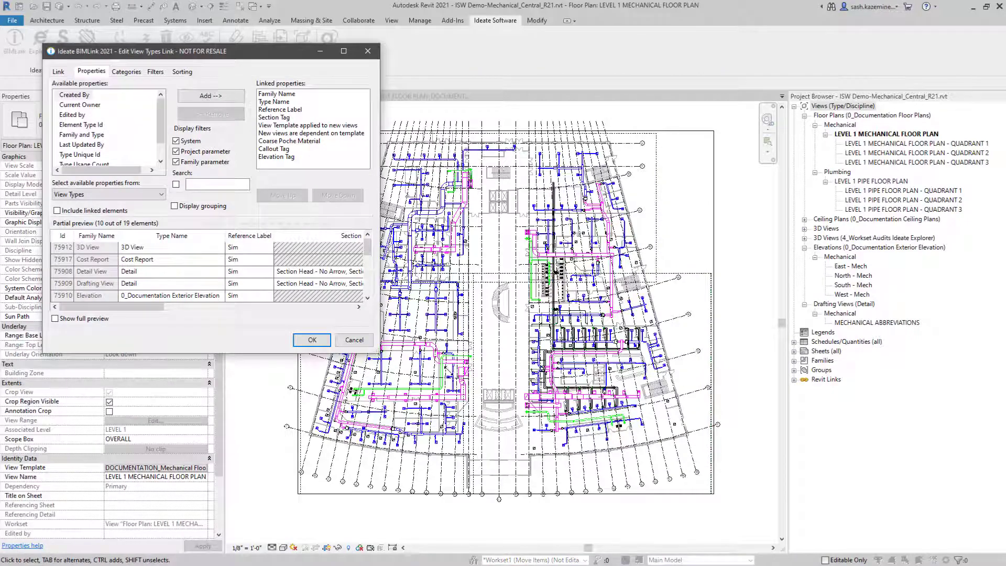
pyautogui.moveTo(380, 353); pyautogui.dragTo(928, 471)
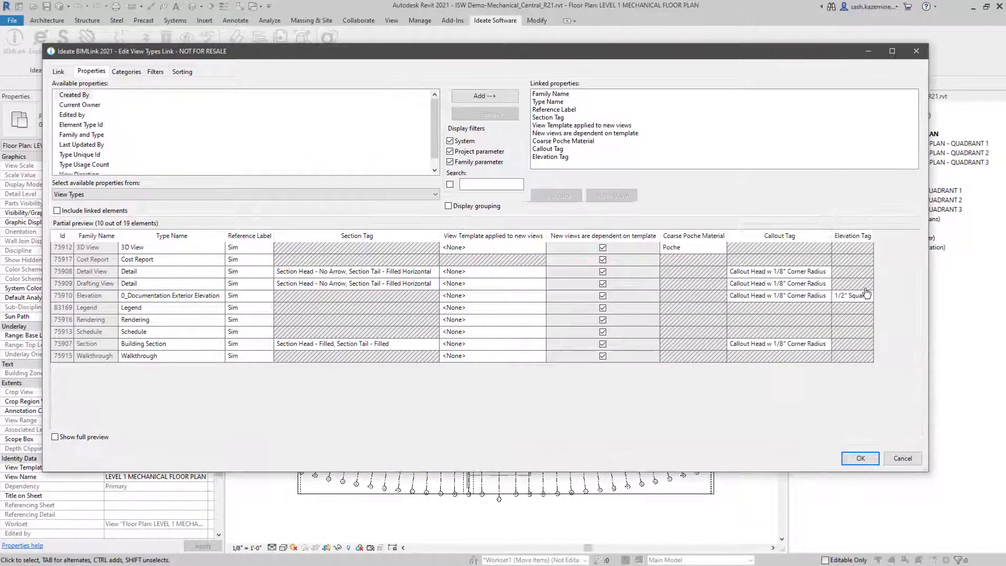
pyautogui.click(864, 296)
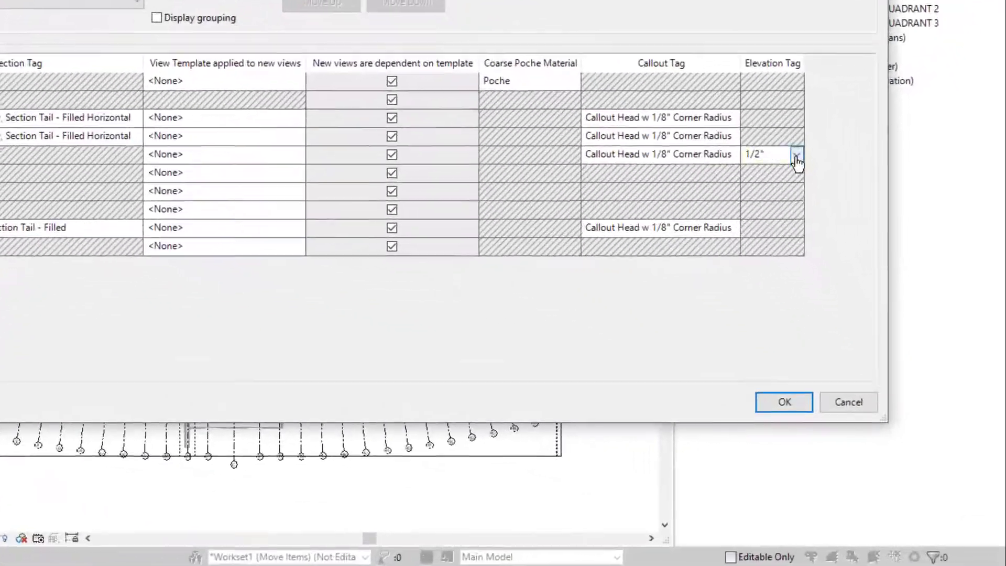
pyautogui.click(796, 158)
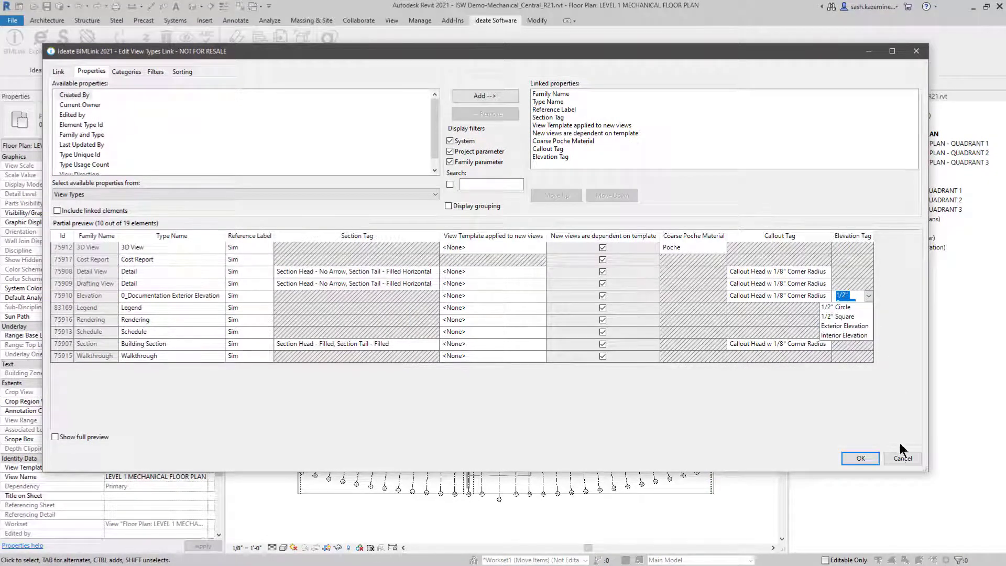
pyautogui.click(898, 461)
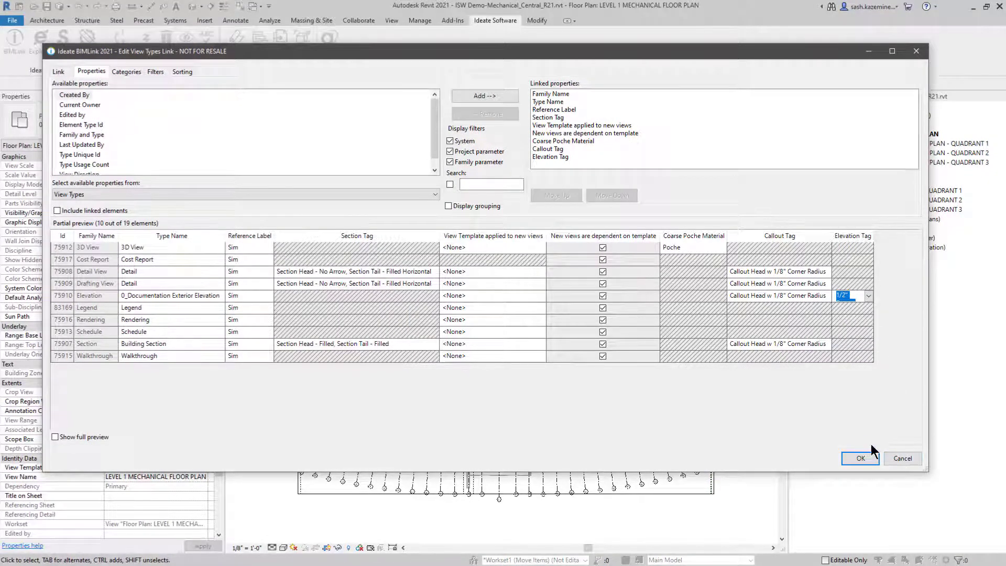
pyautogui.click(902, 458)
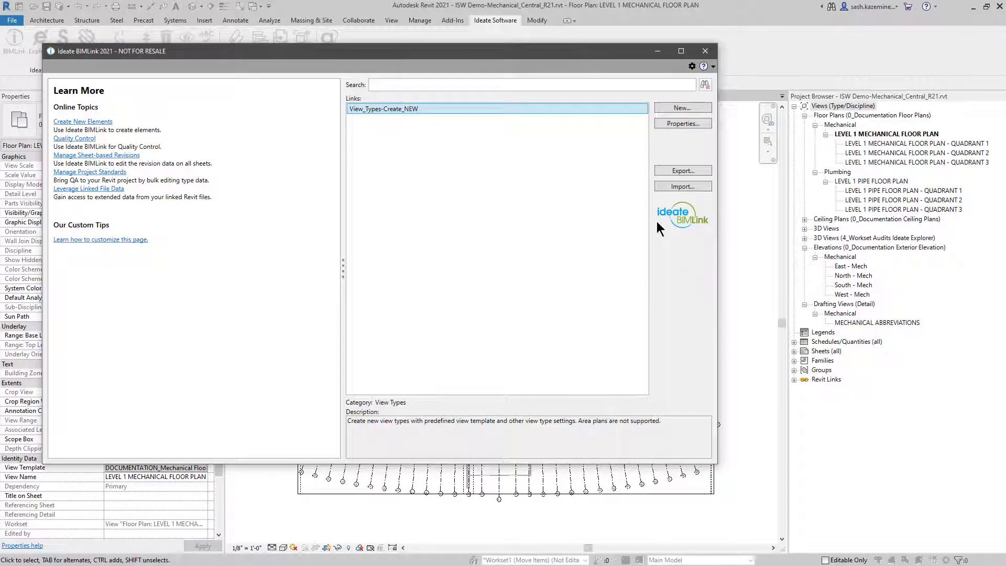
# Export the mechanical model's link to View_Types-Create_NEW.xlsx in the _Blog Posts & Videos folder and close BIMLink
pyautogui.click(665, 170)
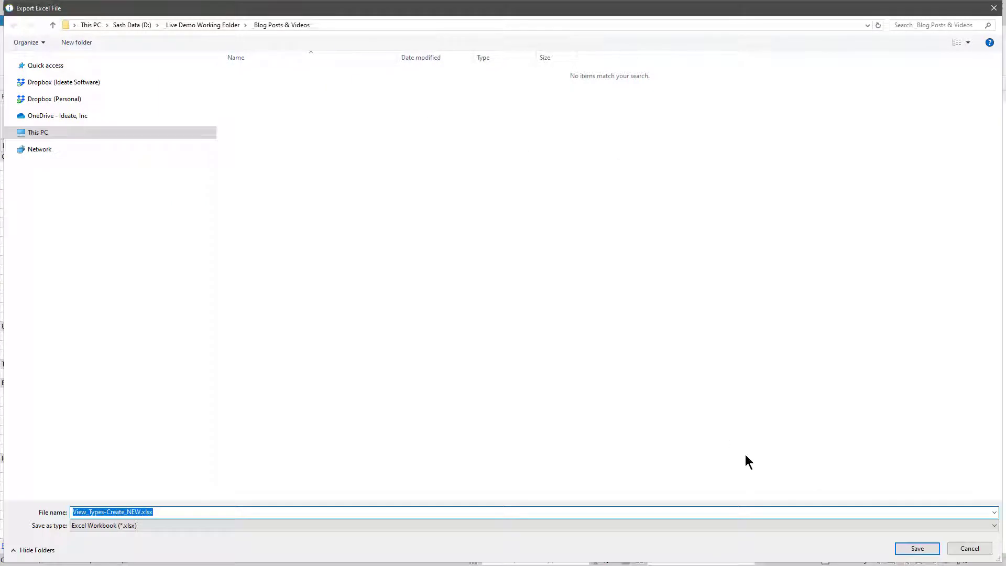
pyautogui.click(917, 548)
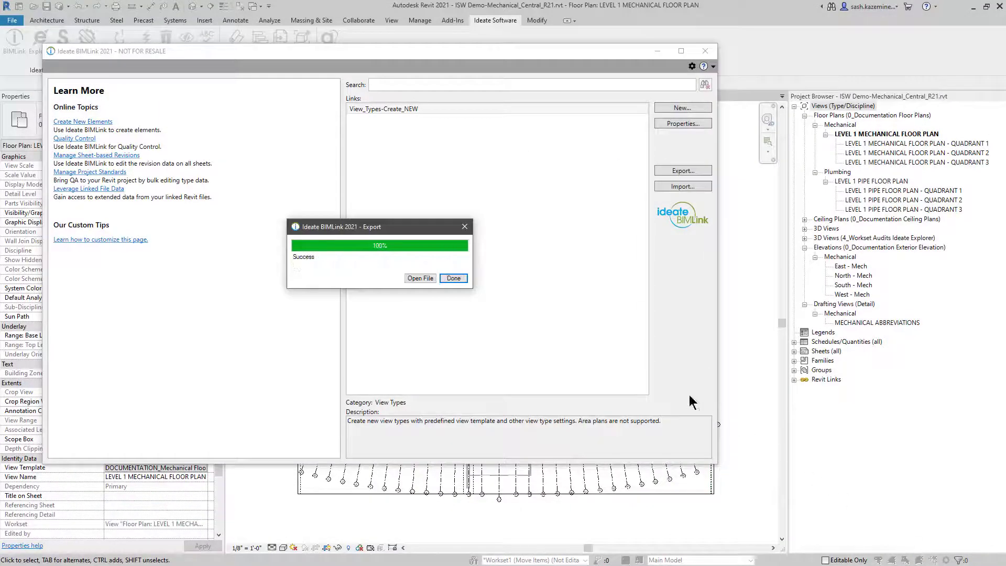
pyautogui.click(454, 278)
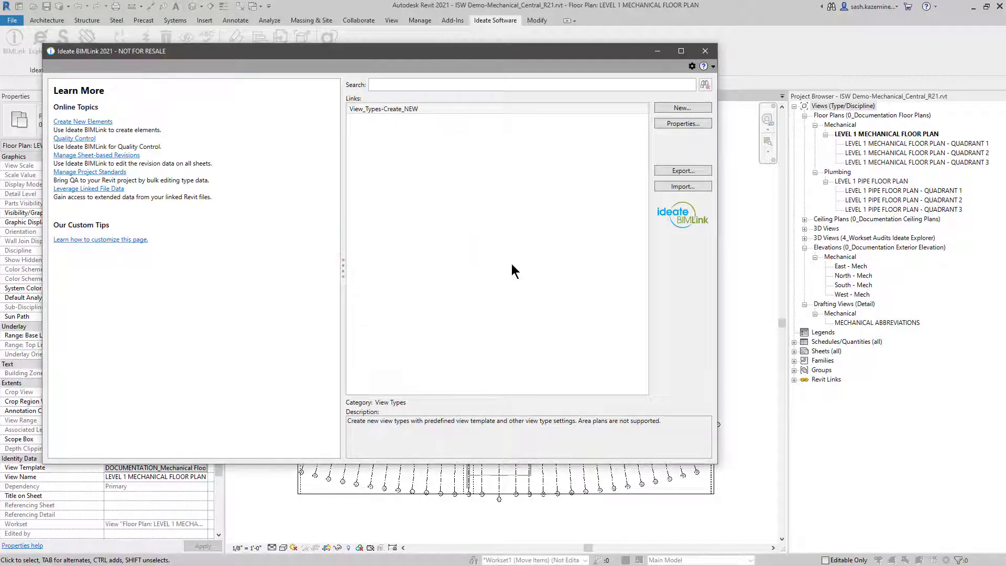
pyautogui.click(706, 55)
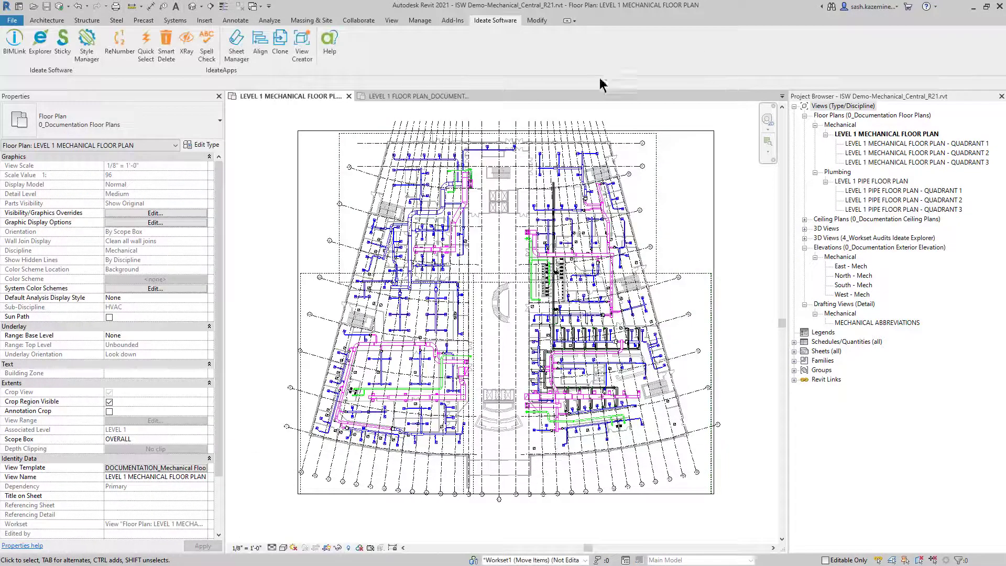
# Switch to the architectural model and rename its View_Types-Create_NEW BIMLink link as View_Types-EXPORT
pyautogui.click(426, 96)
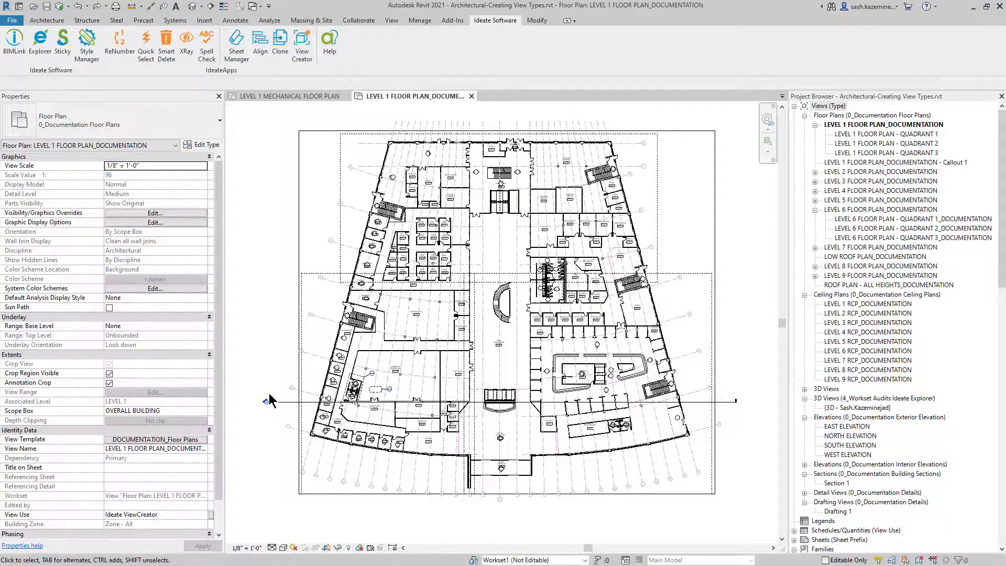
pyautogui.click(14, 44)
pyautogui.click(372, 108)
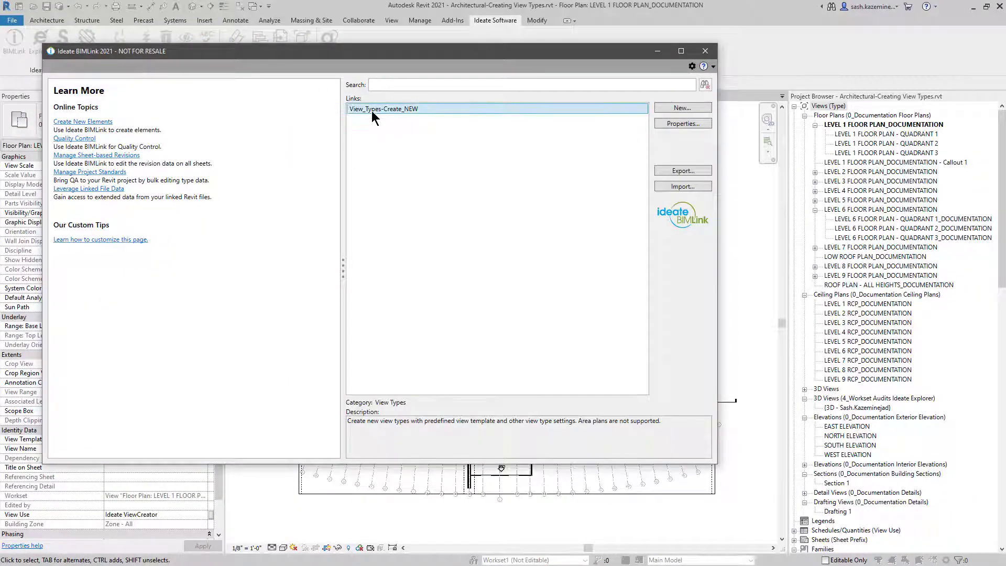
pyautogui.doubleClick(373, 110)
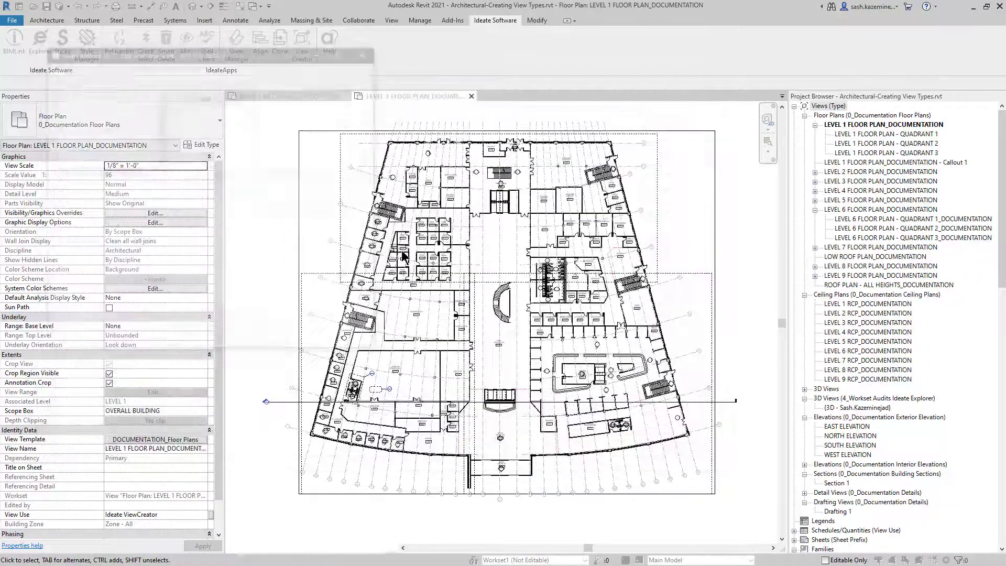
pyautogui.moveTo(377, 353); pyautogui.dragTo(922, 474)
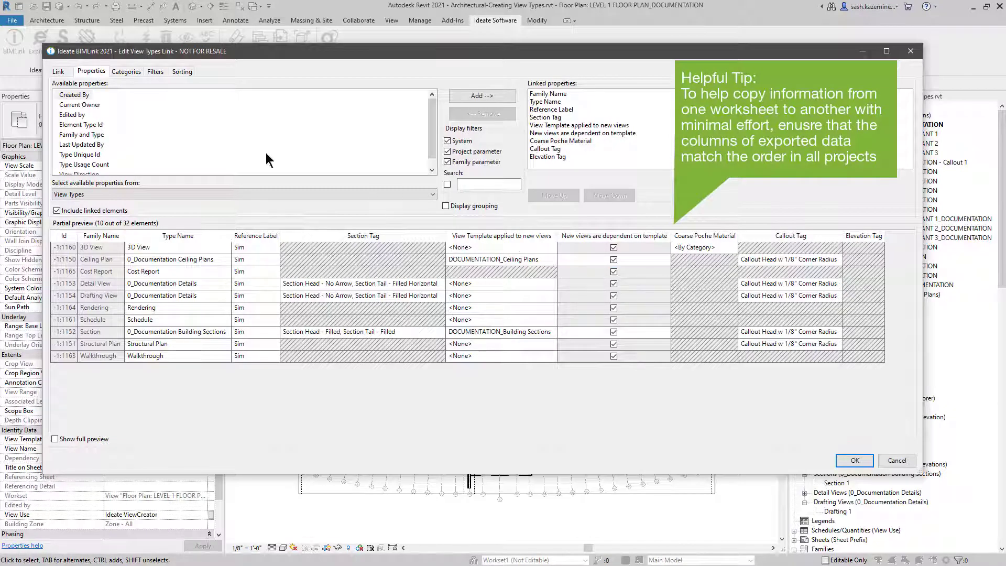
pyautogui.click(58, 73)
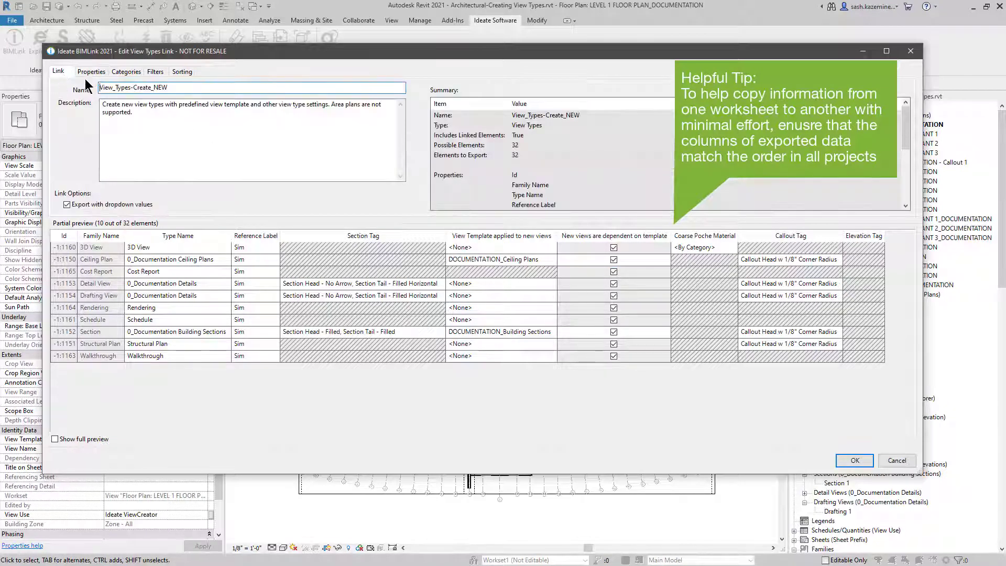
pyautogui.moveTo(173, 87); pyautogui.dragTo(133, 89)
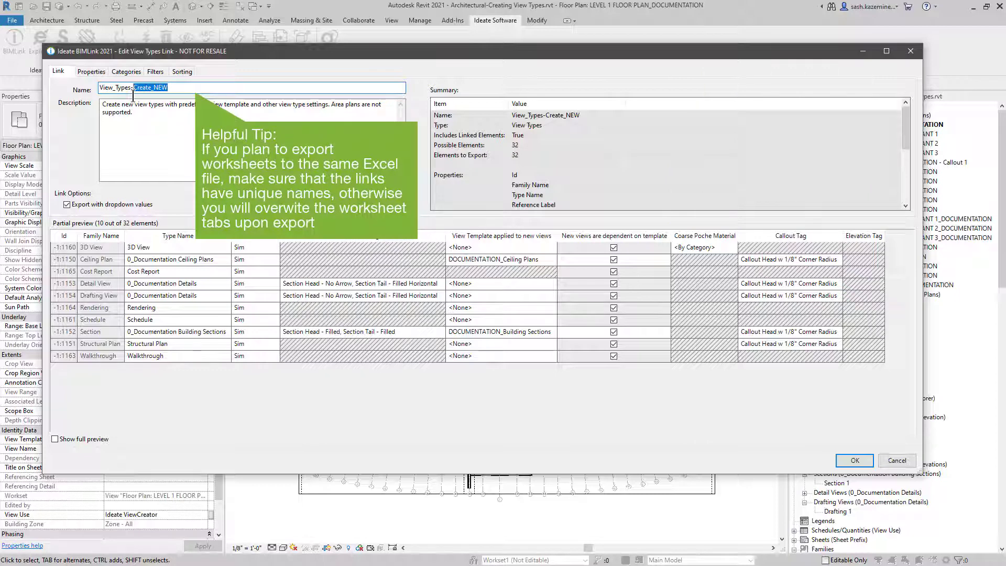
pyautogui.write('EXPORT')
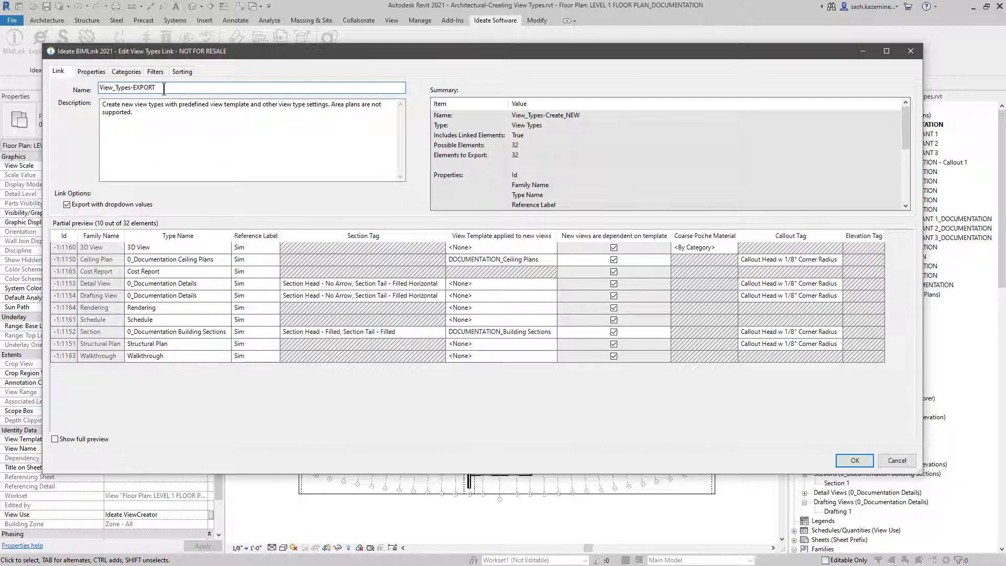
pyautogui.click(843, 462)
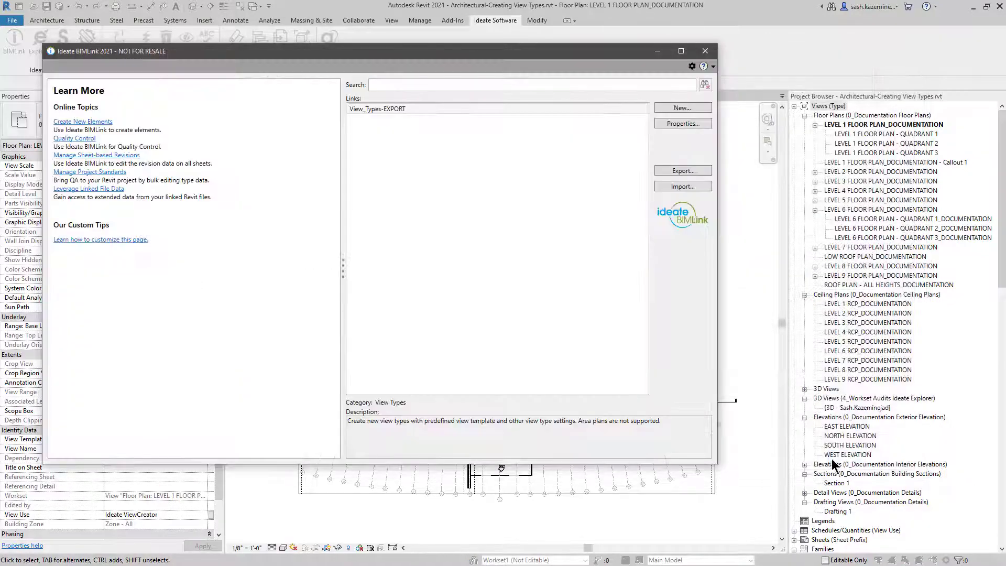
# Export the View_Types-EXPORT link as a new worksheet in the existing View_Types-Create_NEW.xlsx file
pyautogui.click(459, 111)
pyautogui.click(687, 172)
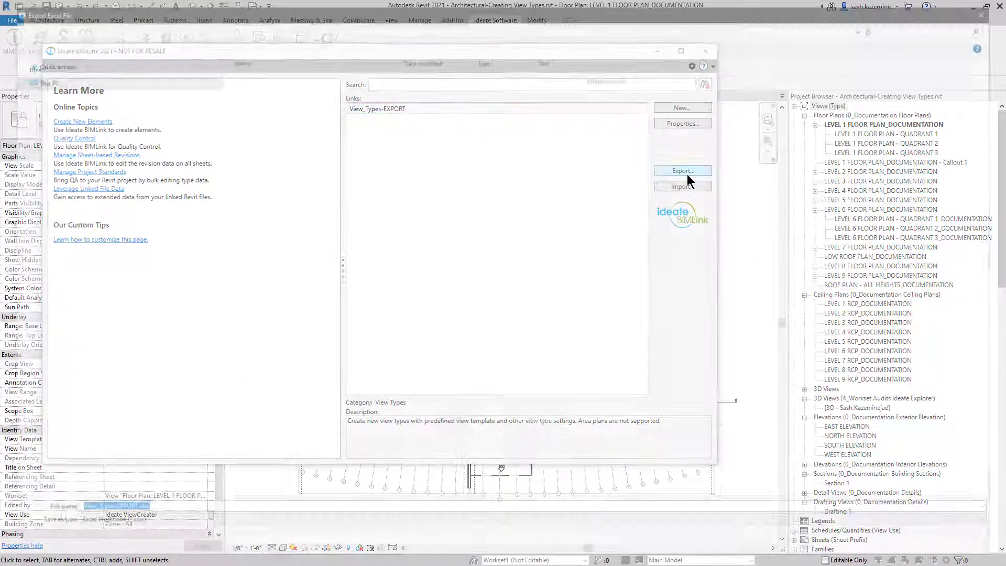
pyautogui.click(259, 74)
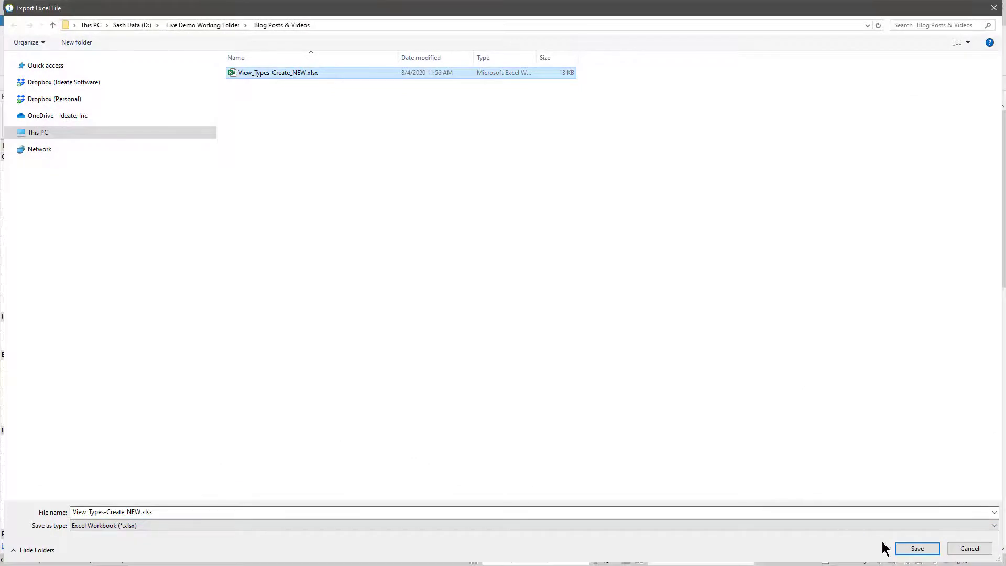
pyautogui.click(904, 548)
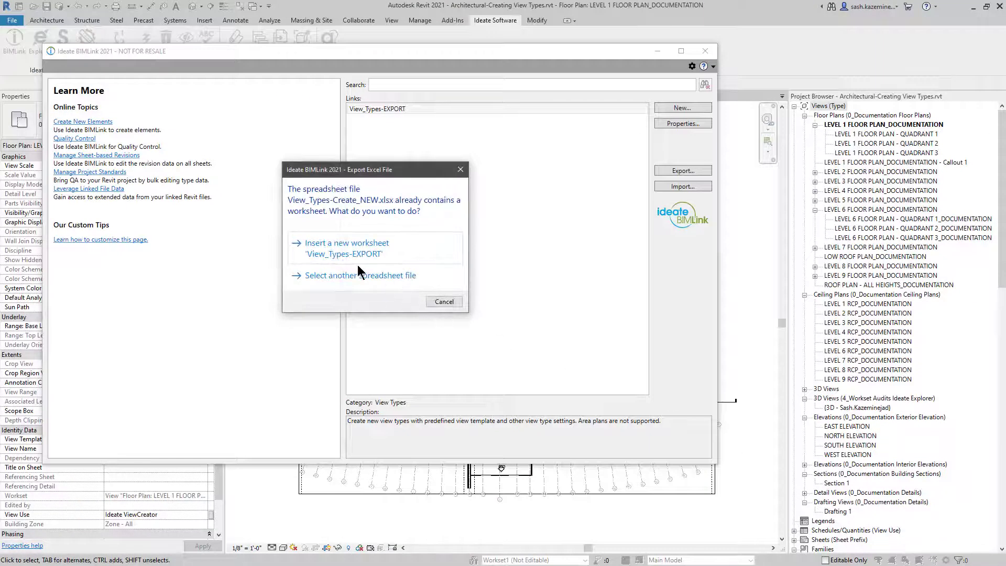
pyautogui.click(344, 255)
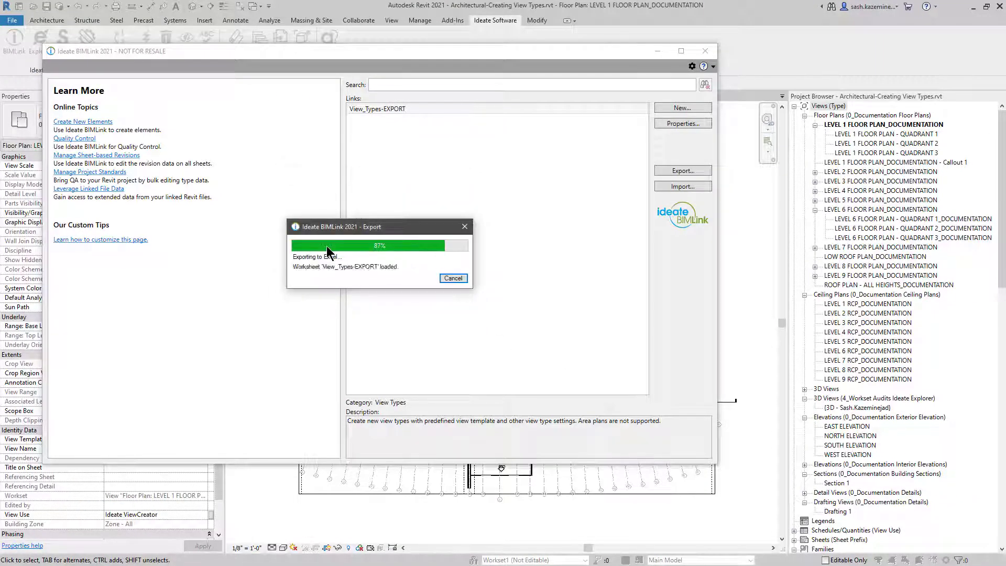
# Open the exported workbook in Excel and compare its View_Types-Create_NEW and View_Types-EXPORT worksheets
pyautogui.click(411, 278)
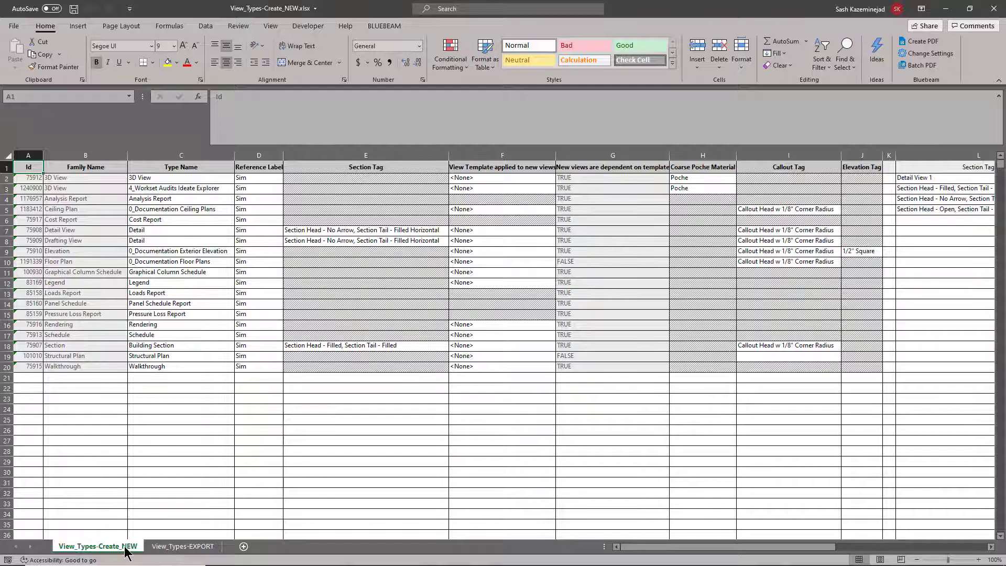
pyautogui.click(162, 549)
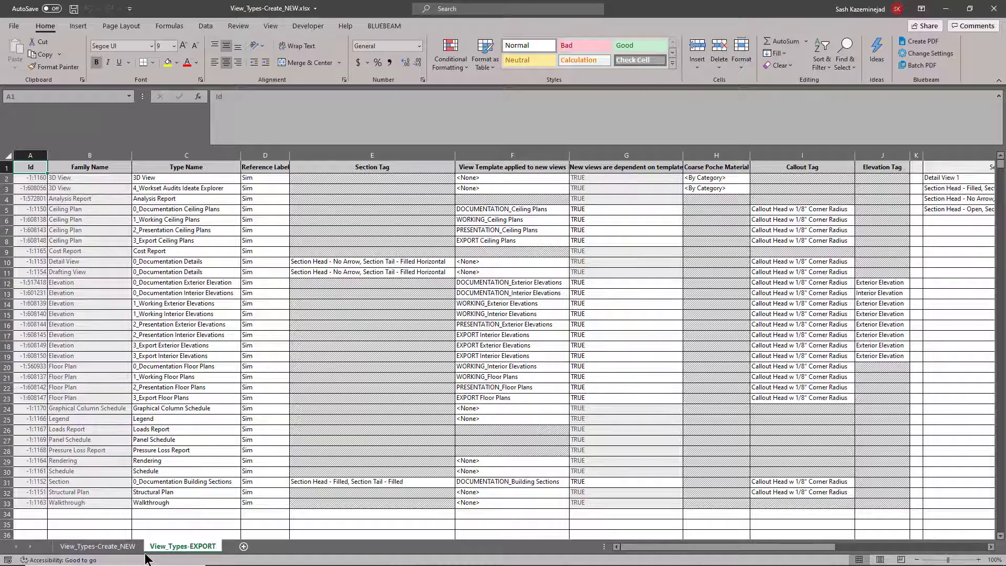
pyautogui.click(119, 551)
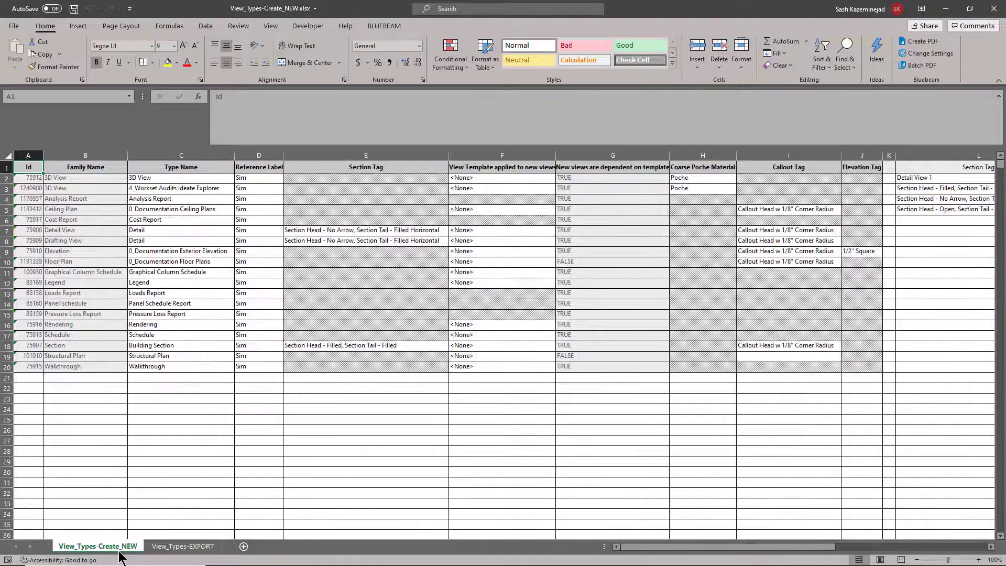
# Copy columns B to J of rows 3, 5 to 8, 10 to 23 and 31 in the View_Types-EXPORT worksheet
pyautogui.click(187, 547)
pyautogui.moveTo(79, 191); pyautogui.dragTo(891, 190)
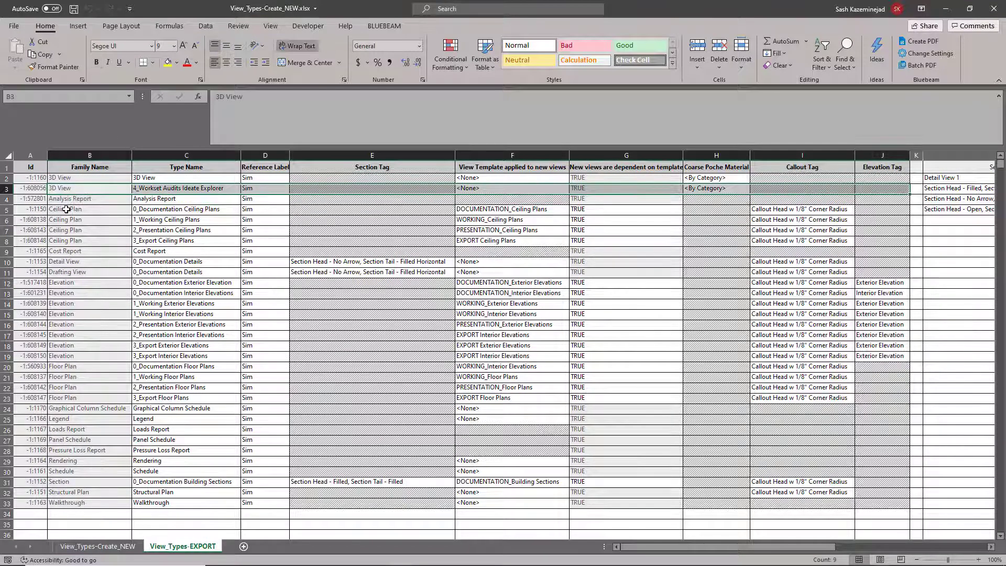
pyautogui.moveTo(66, 209); pyautogui.dragTo(888, 244)
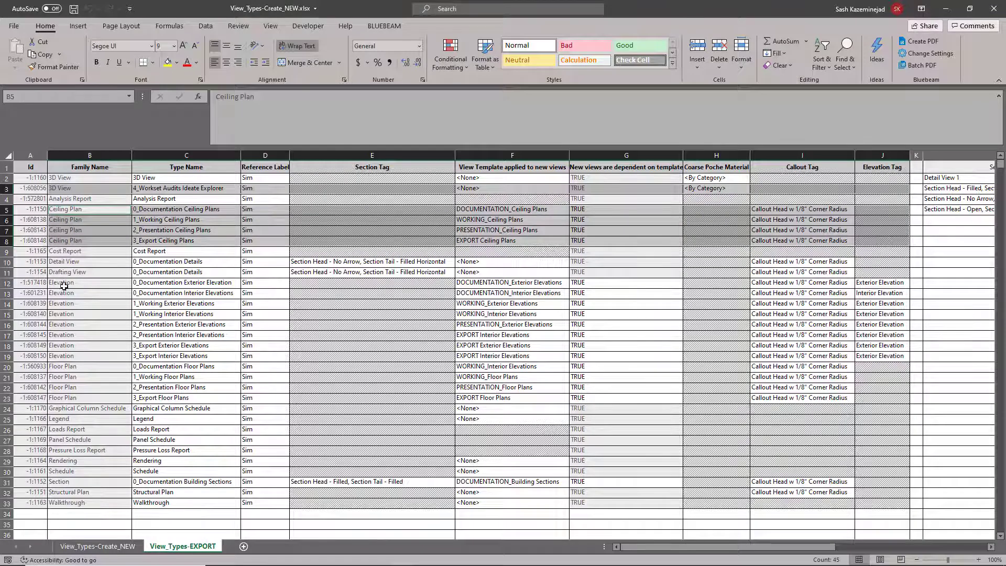
pyautogui.keyDown('ctrl'); pyautogui.click(103, 262); pyautogui.keyUp('ctrl')
pyautogui.keyDown('ctrl'); pyautogui.moveTo(103, 262); pyautogui.dragTo(885, 398); pyautogui.keyUp('ctrl')
pyautogui.keyDown('ctrl'); pyautogui.moveTo(79, 482); pyautogui.dragTo(885, 482); pyautogui.keyUp('ctrl')
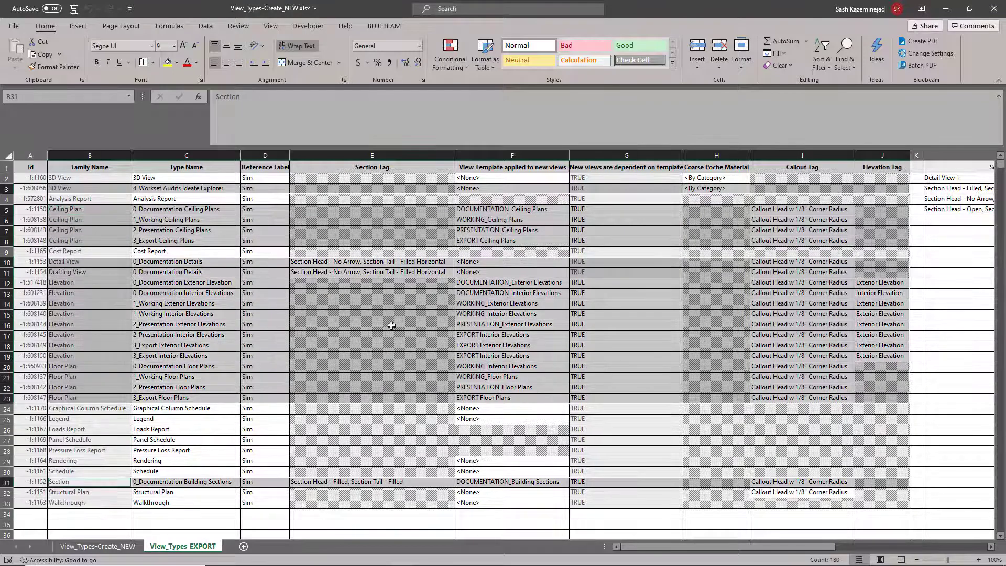
pyautogui.click(38, 57)
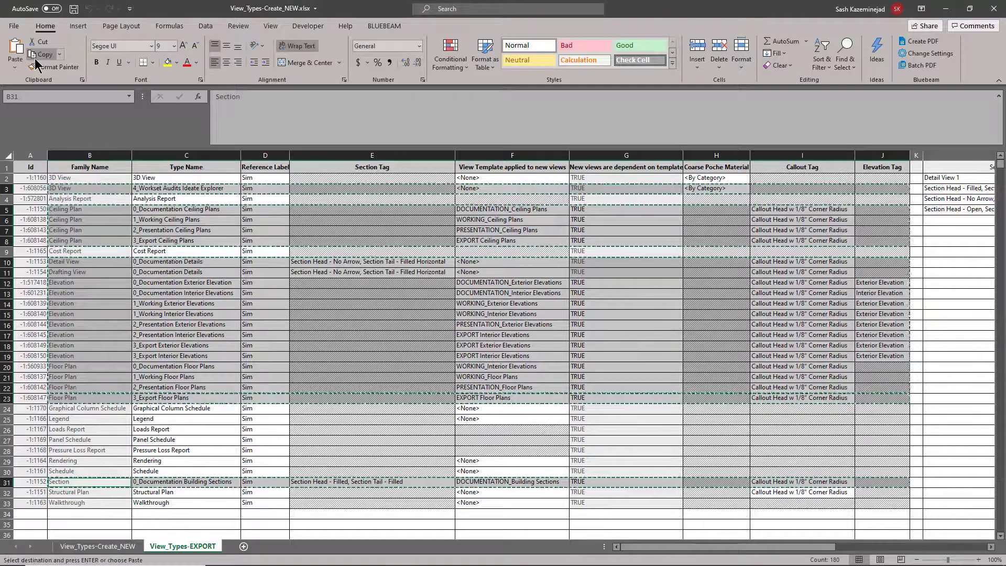
# Paste the copied view types as values into the View_Types-Create_NEW worksheet, starting at cell B21
pyautogui.click(97, 546)
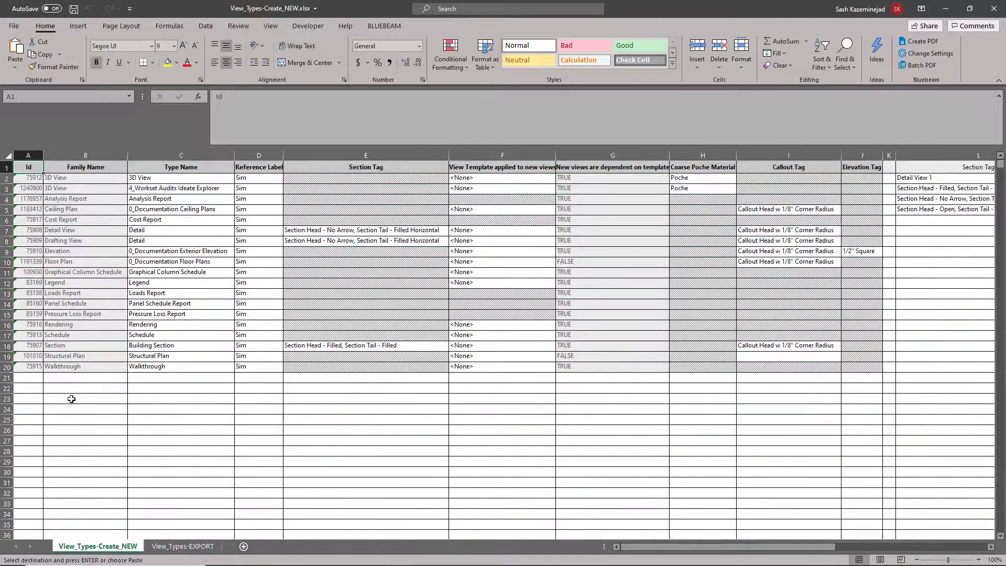
pyautogui.click(80, 380)
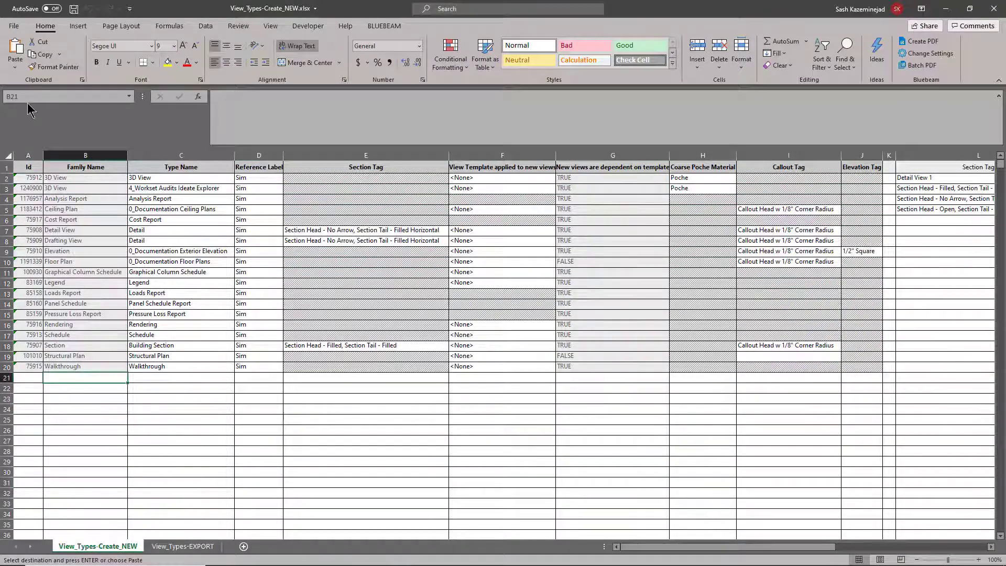
pyautogui.click(15, 67)
pyautogui.click(13, 145)
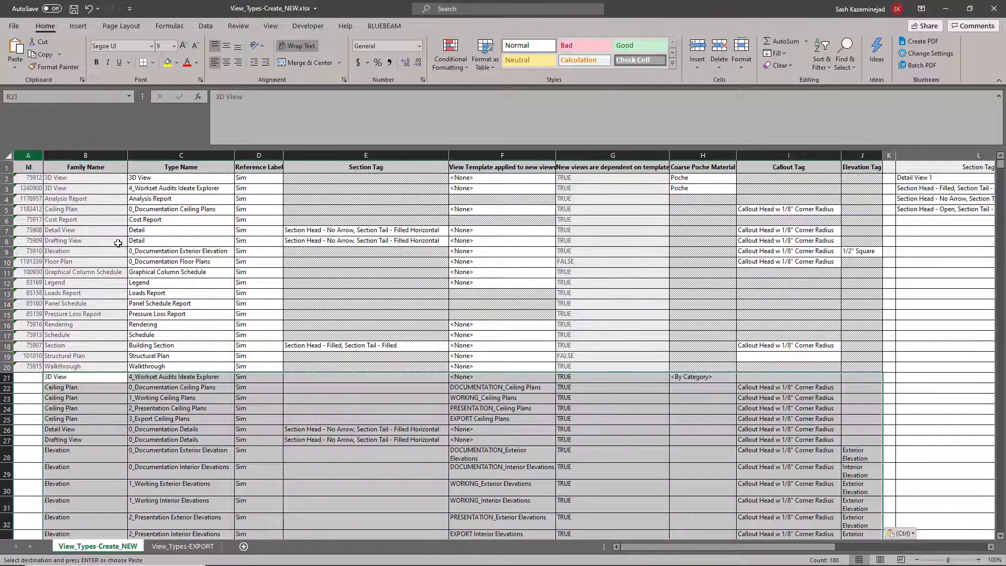
# Highlight duplicate values in the Type Name column of the View_Types-Create_NEW worksheet with conditional formatting
pyautogui.click(291, 400)
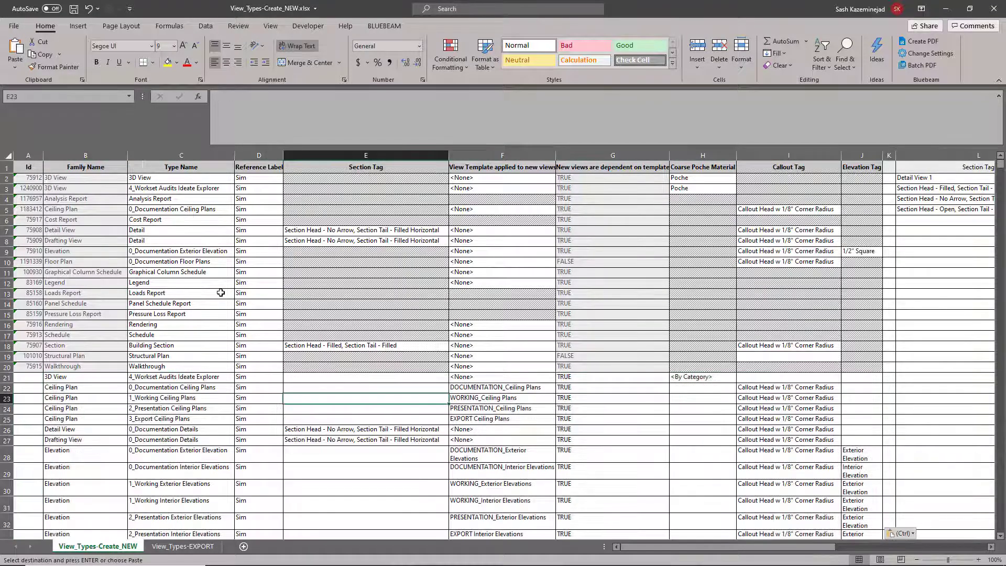
pyautogui.click(160, 177)
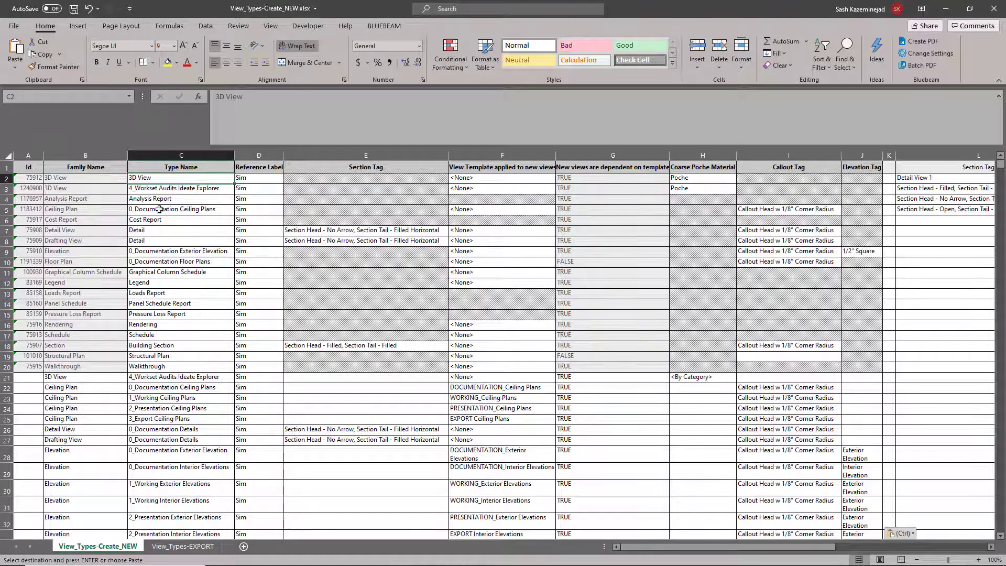
pyautogui.moveTo(162, 220); pyautogui.dragTo(152, 471)
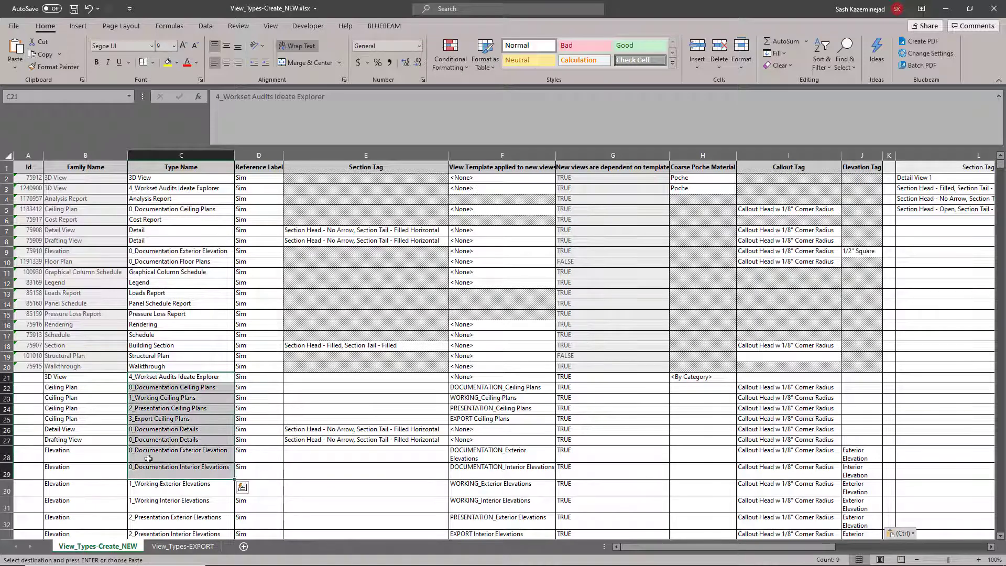
pyautogui.click(182, 154)
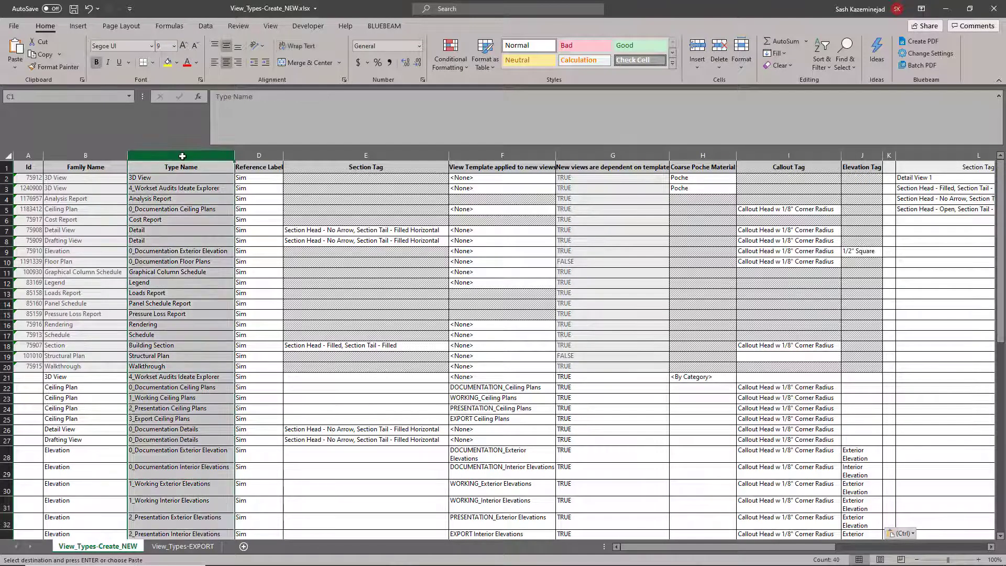
pyautogui.click(464, 69)
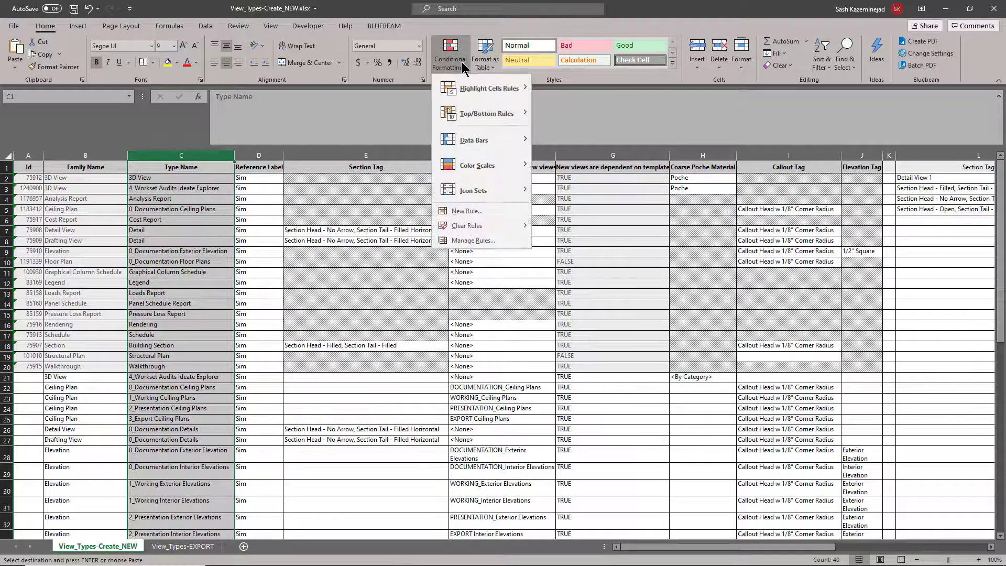
pyautogui.moveTo(488, 88)
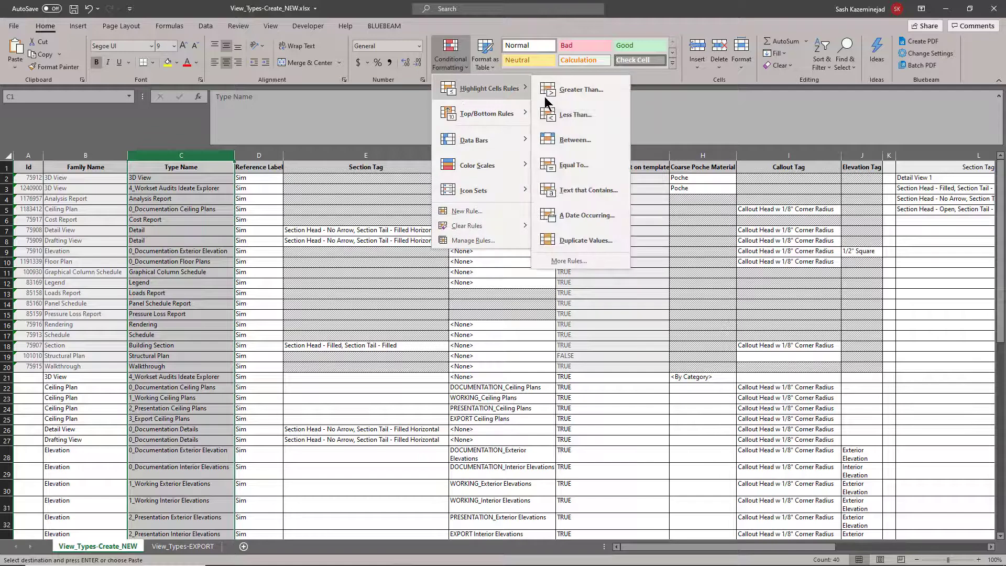
pyautogui.click(566, 240)
pyautogui.click(611, 325)
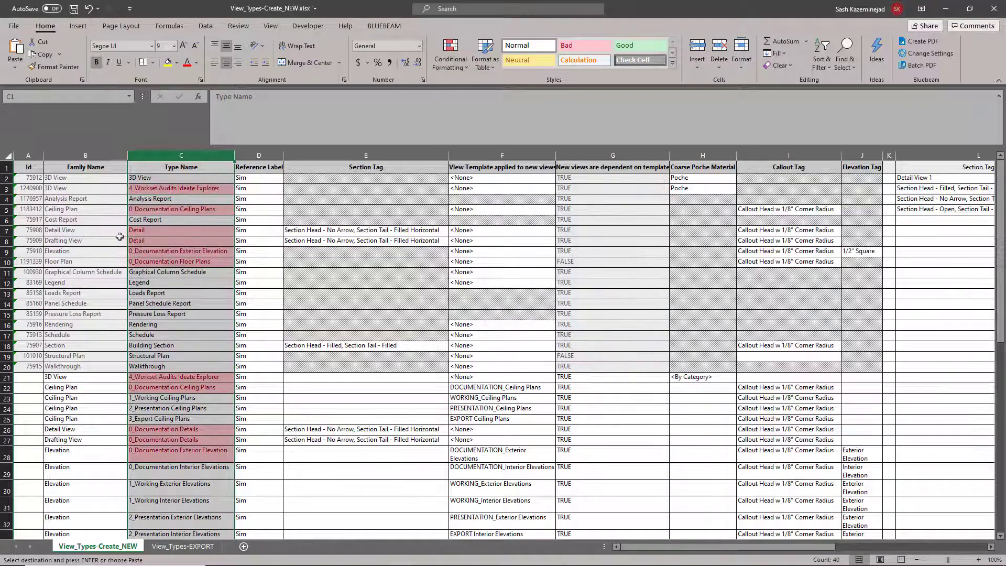
# Delete row 21, the pasted duplicate of the 4_Workset Audits Ideate Explorer 3D view type
pyautogui.click(168, 189)
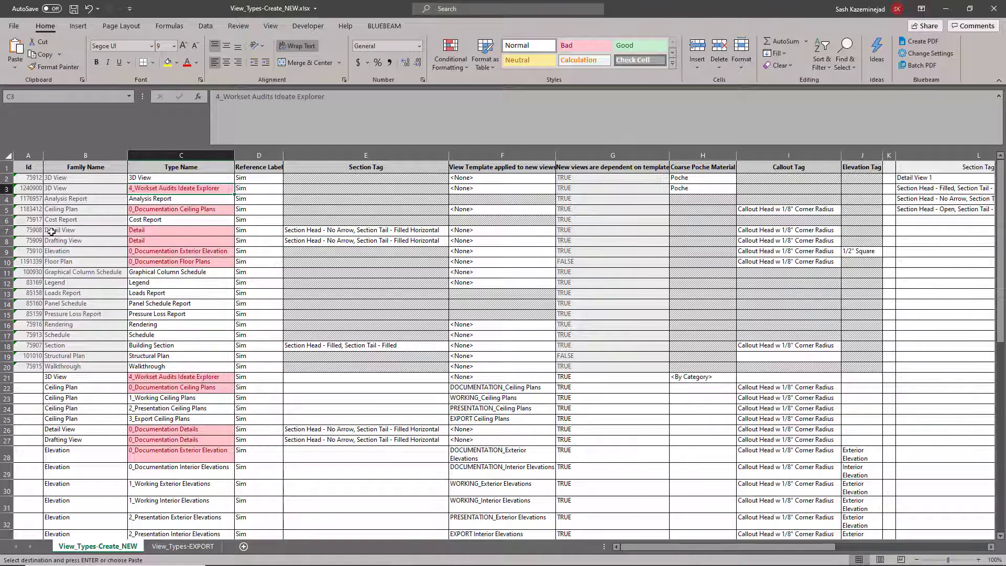
pyautogui.click(6, 377)
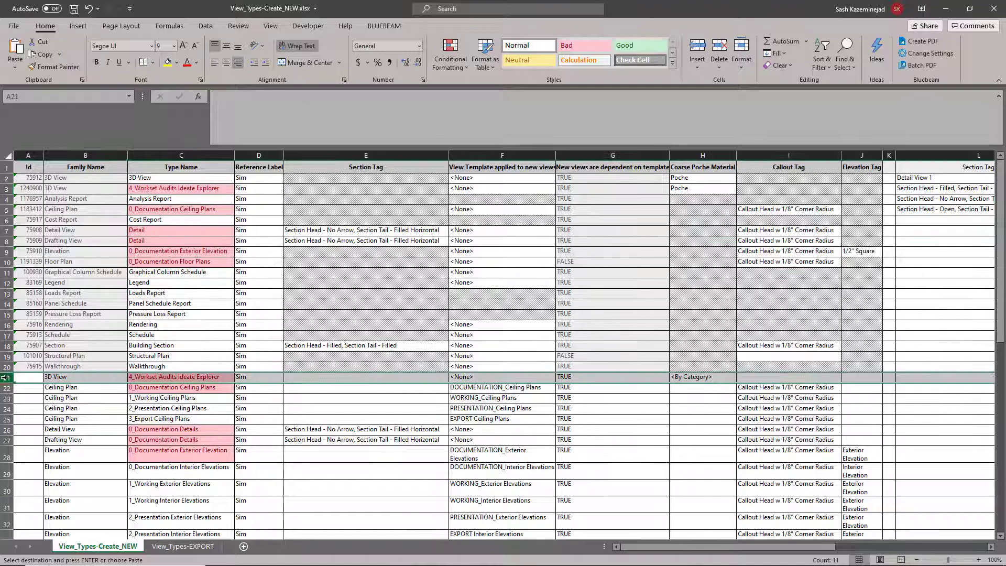
pyautogui.rightClick(6, 377)
pyautogui.click(52, 474)
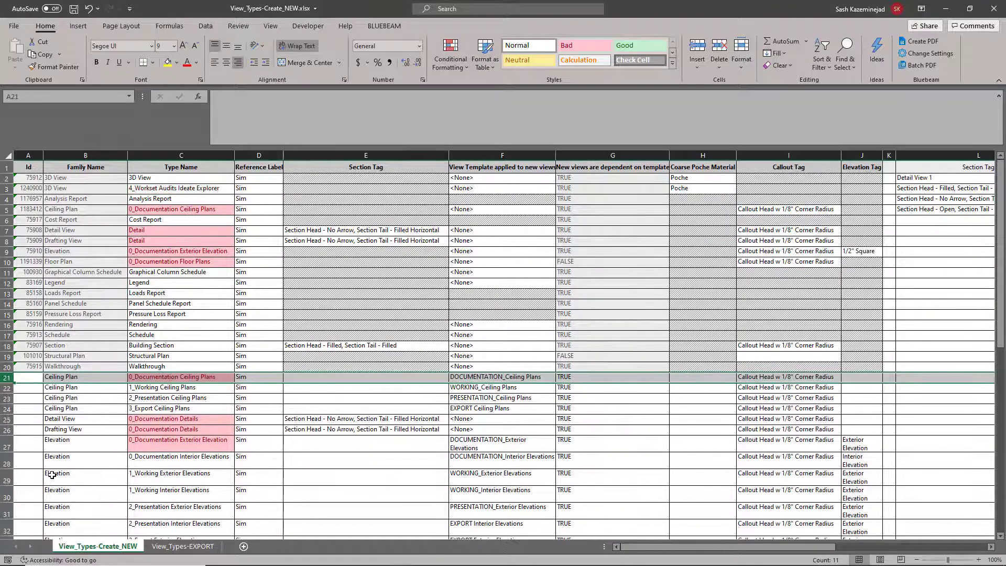
pyautogui.click(156, 189)
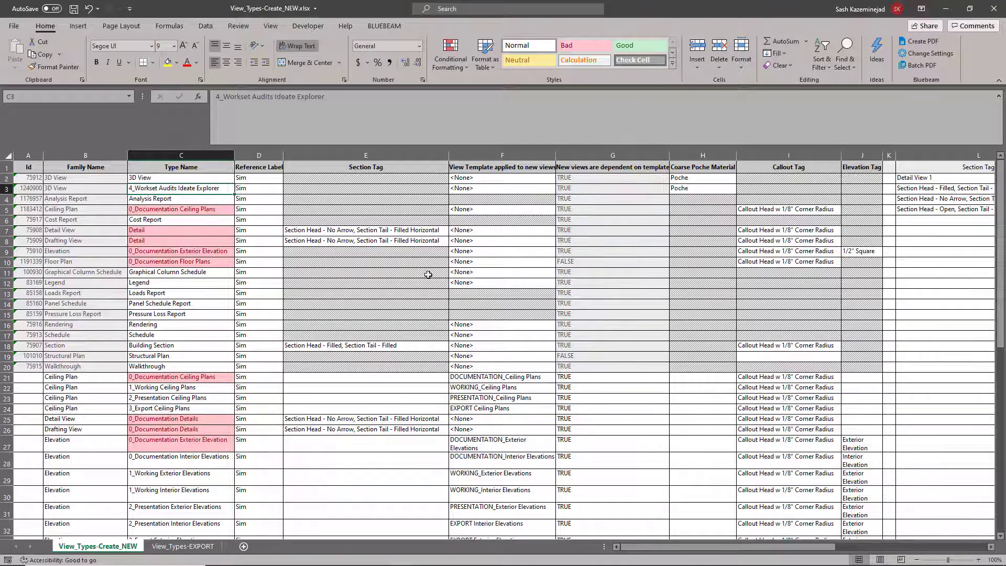
# Set the view template in F5 to DOCUMENTATION_Ceiling Plans and delete the duplicate 0_Documentation Ceiling Plans entry in row 21
pyautogui.click(516, 211)
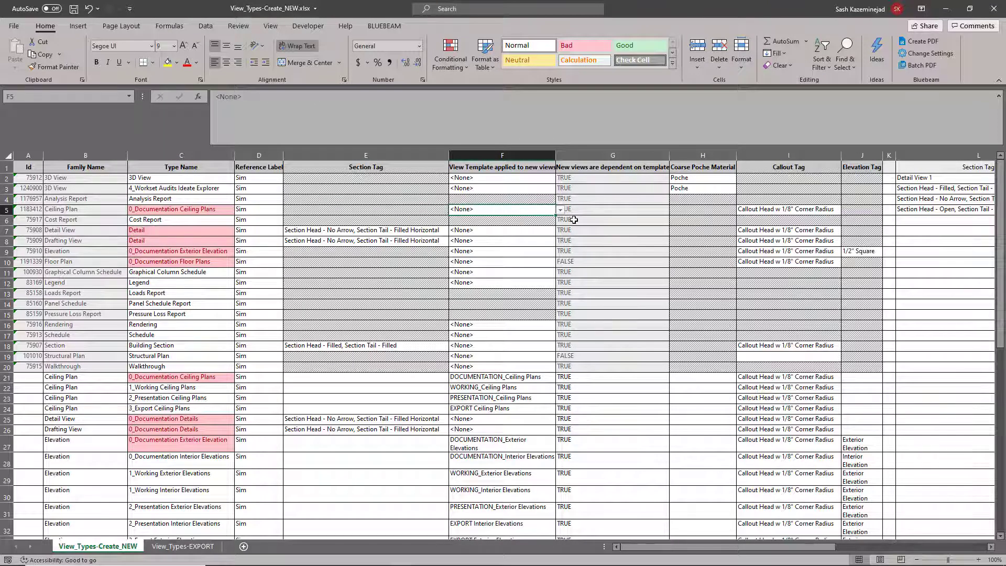
pyautogui.click(560, 209)
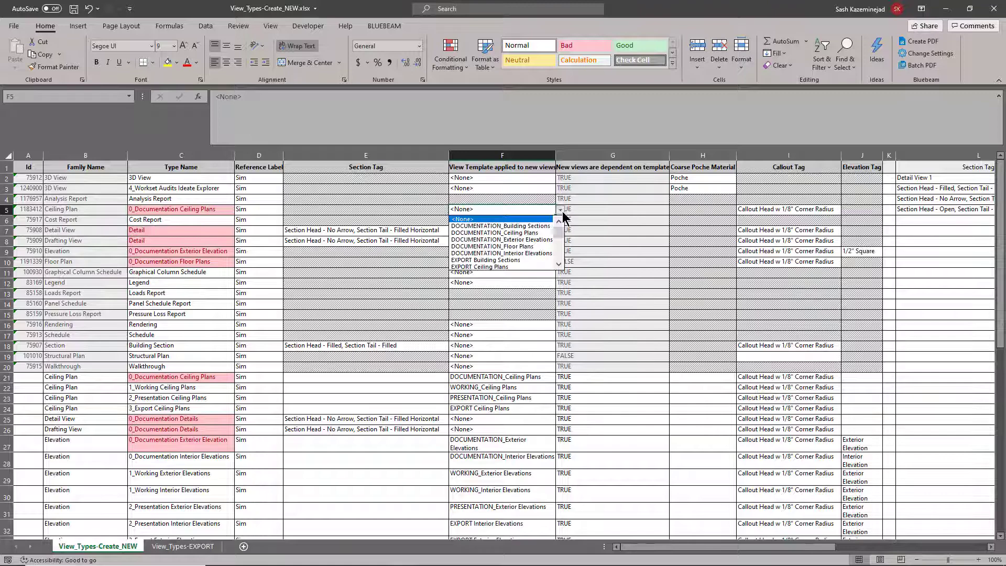
pyautogui.click(498, 226)
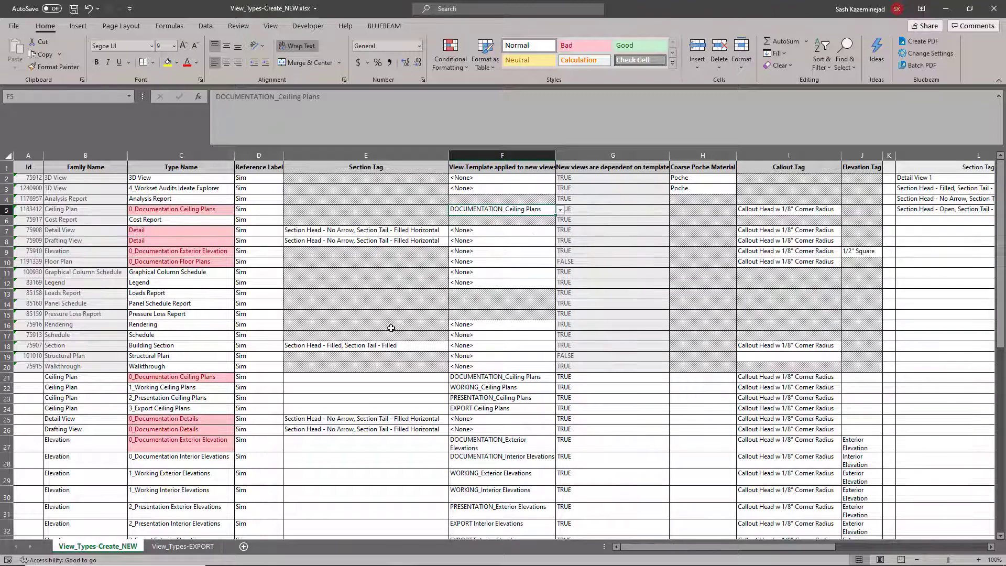
pyautogui.click(7, 376)
pyautogui.rightClick(6, 376)
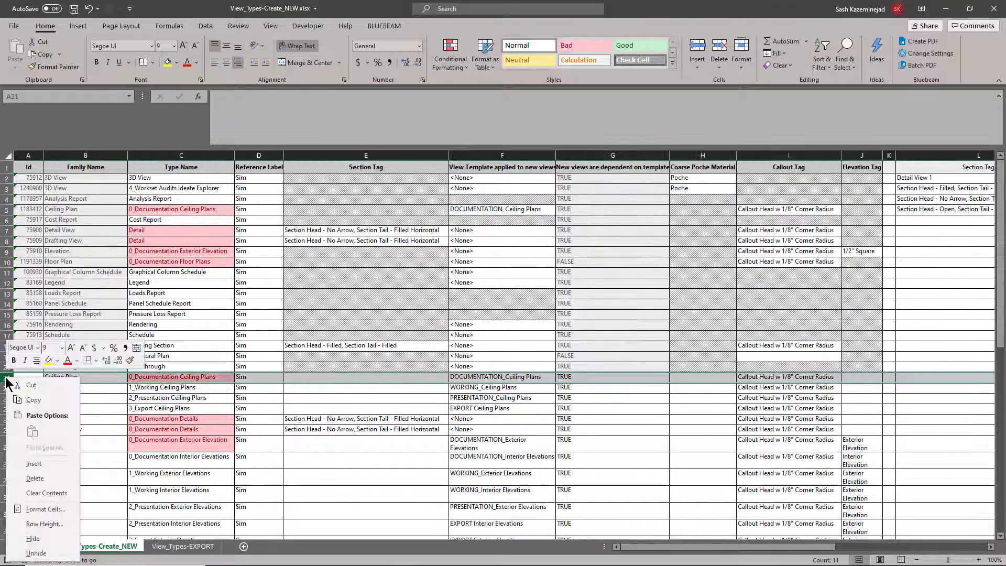
pyautogui.click(33, 478)
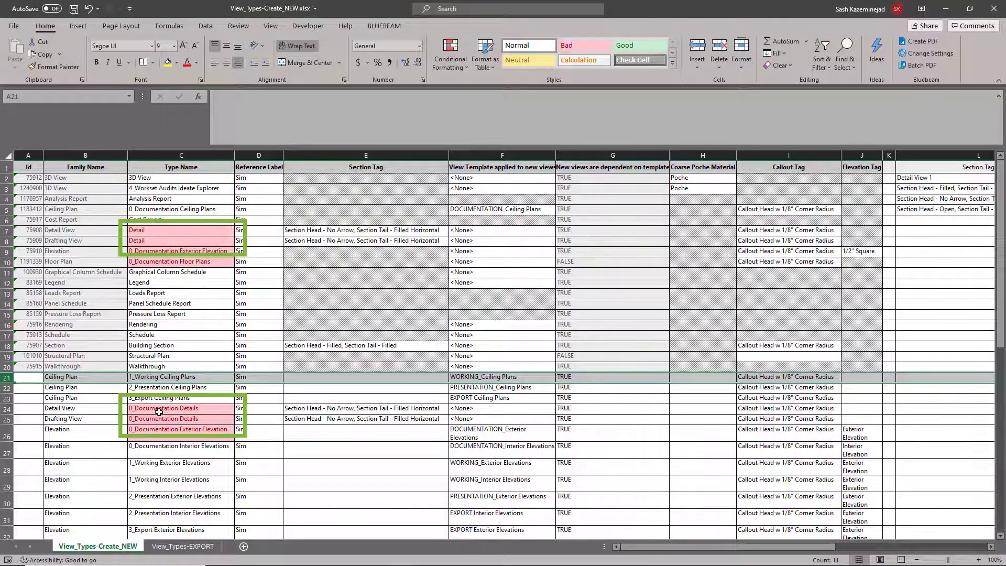
# Rename the existing Detail View and Drafting View types in C7 and C8 to 0_Documentation Details
pyautogui.moveTo(159, 411); pyautogui.dragTo(154, 419)
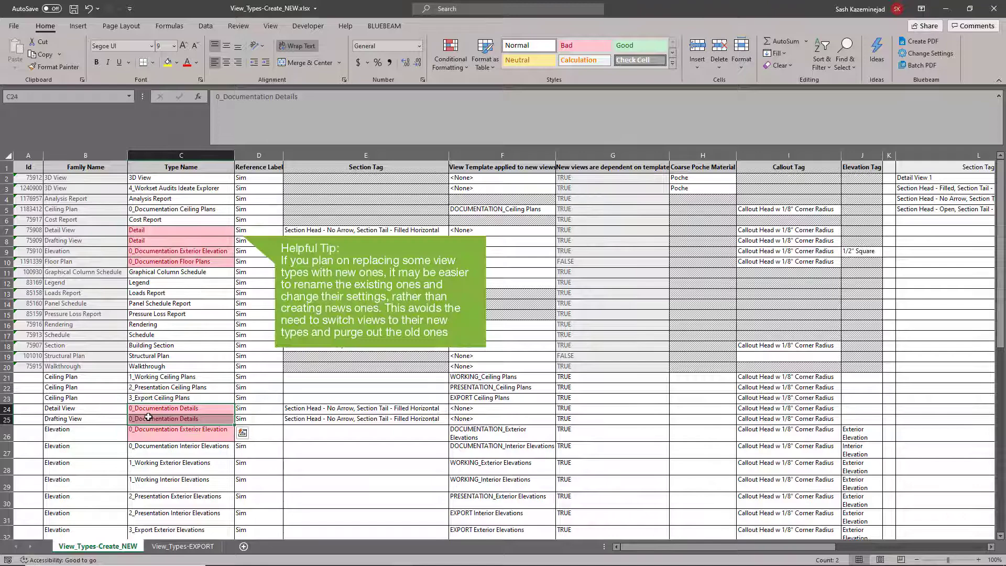
pyautogui.press('Escape')
pyautogui.click(149, 230)
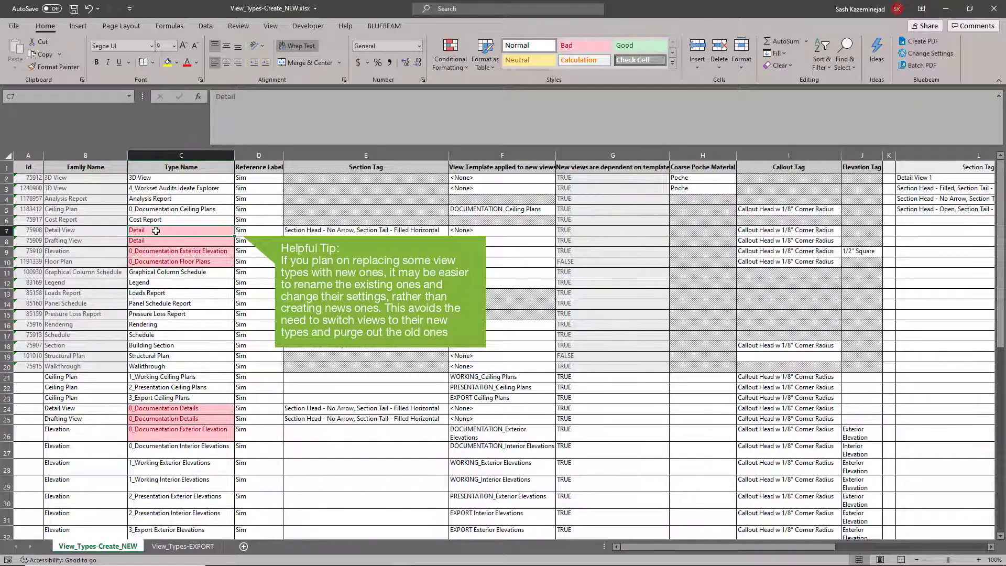
pyautogui.write('0_')
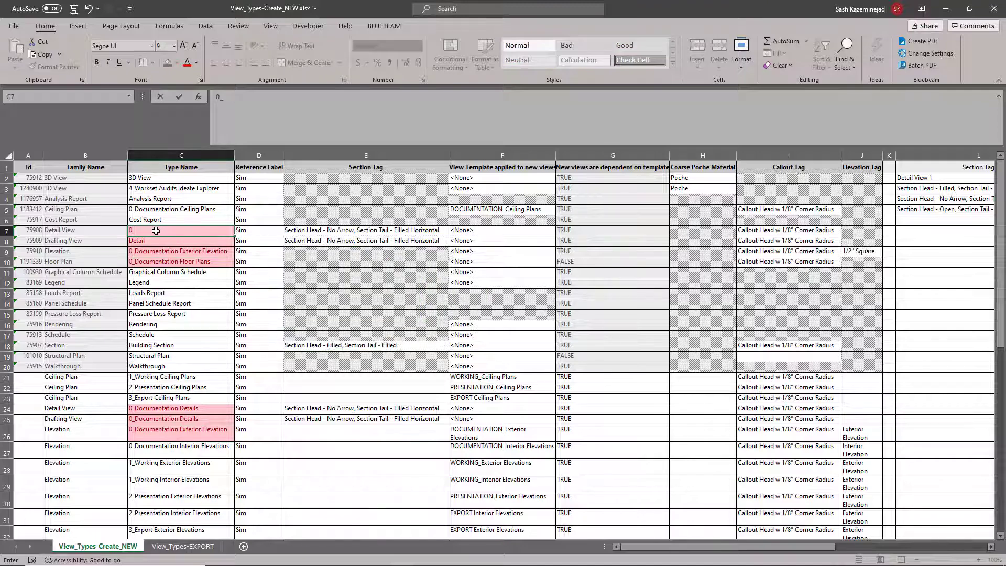
pyautogui.write('Documentation Details')
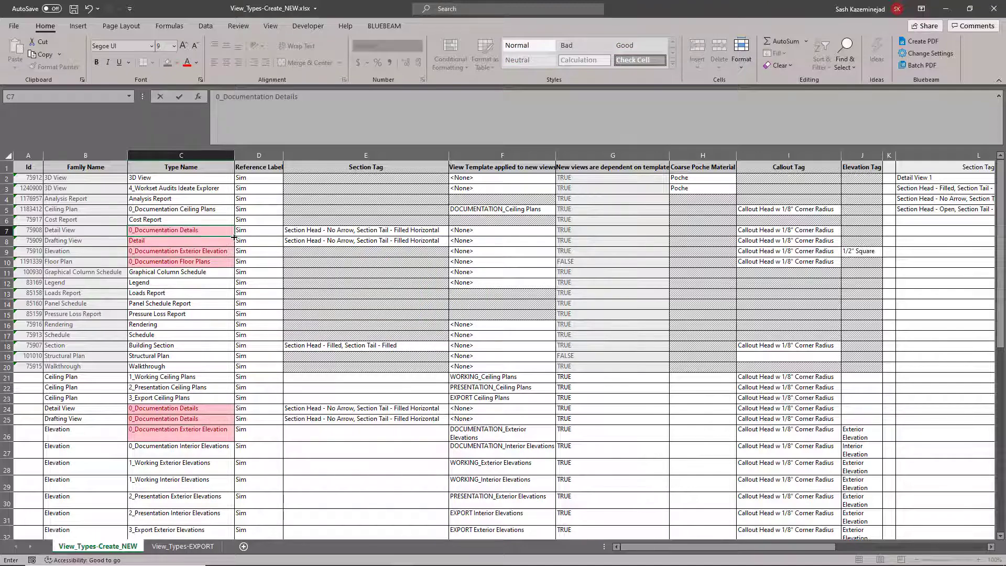
pyautogui.moveTo(234, 238); pyautogui.dragTo(232, 243)
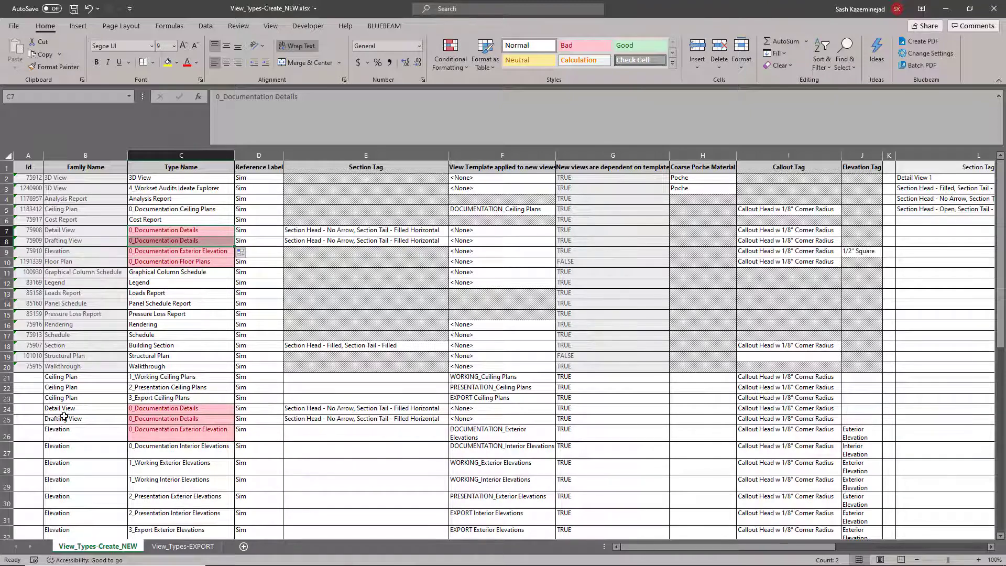
# Delete the pasted duplicate 0_Documentation Details entries in rows 24 and 25
pyautogui.moveTo(7, 409); pyautogui.dragTo(7, 419)
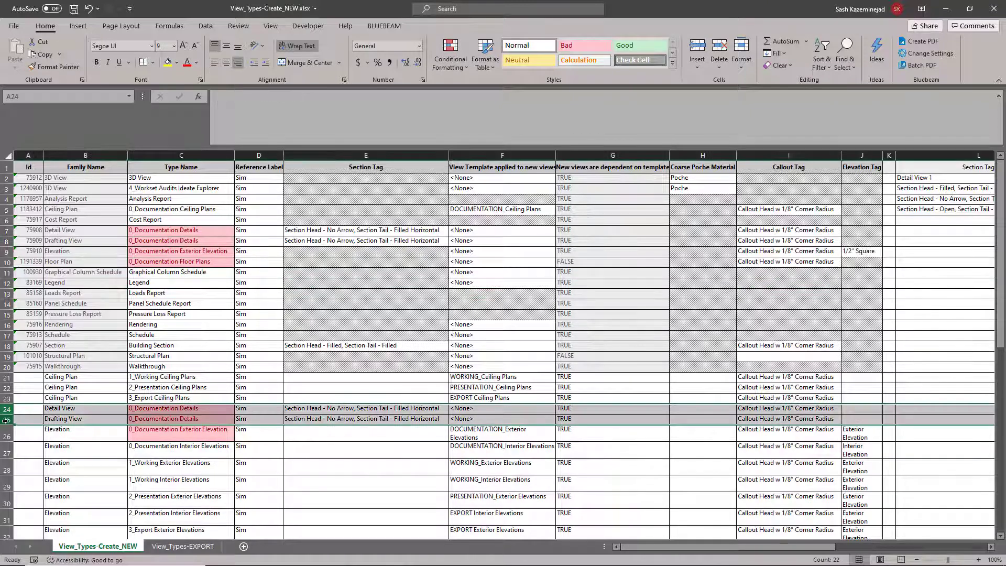
pyautogui.rightClick(18, 412)
pyautogui.click(37, 338)
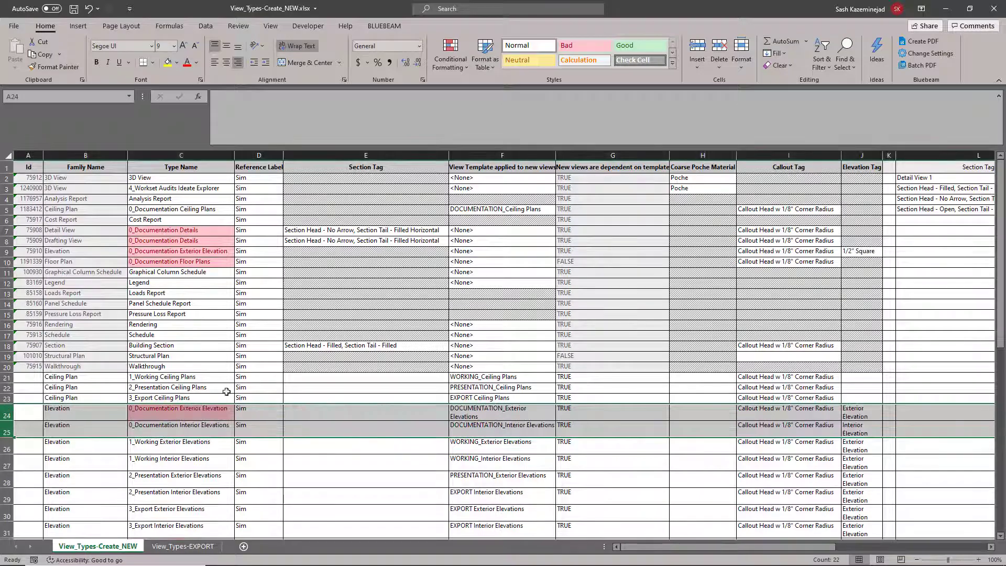
# Set the view template in F9 to DOCUMENTATION_Exterior Elevations and delete the duplicate 0_Documentation Exterior Elevation entry in row 24
pyautogui.click(205, 410)
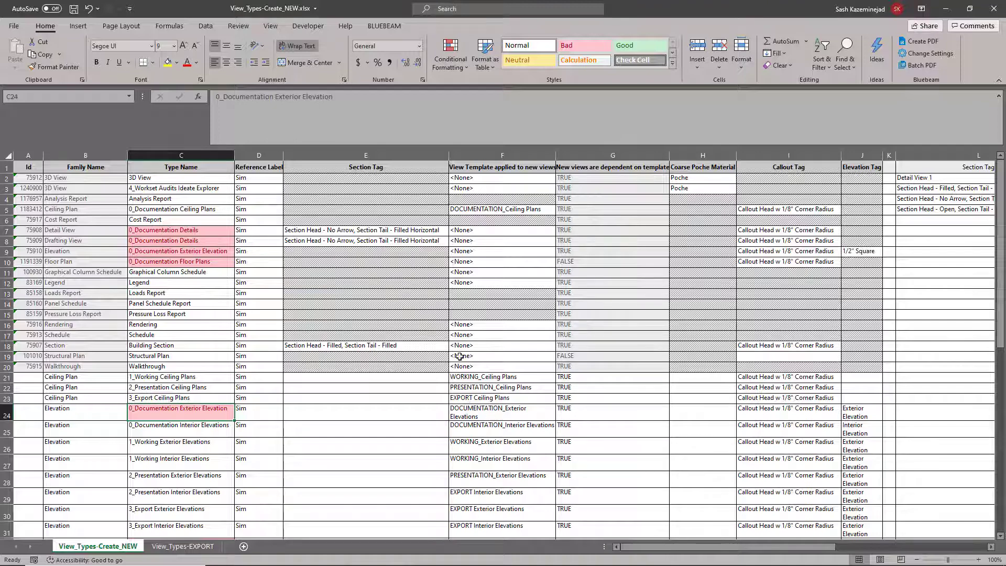
pyautogui.click(493, 252)
pyautogui.click(560, 256)
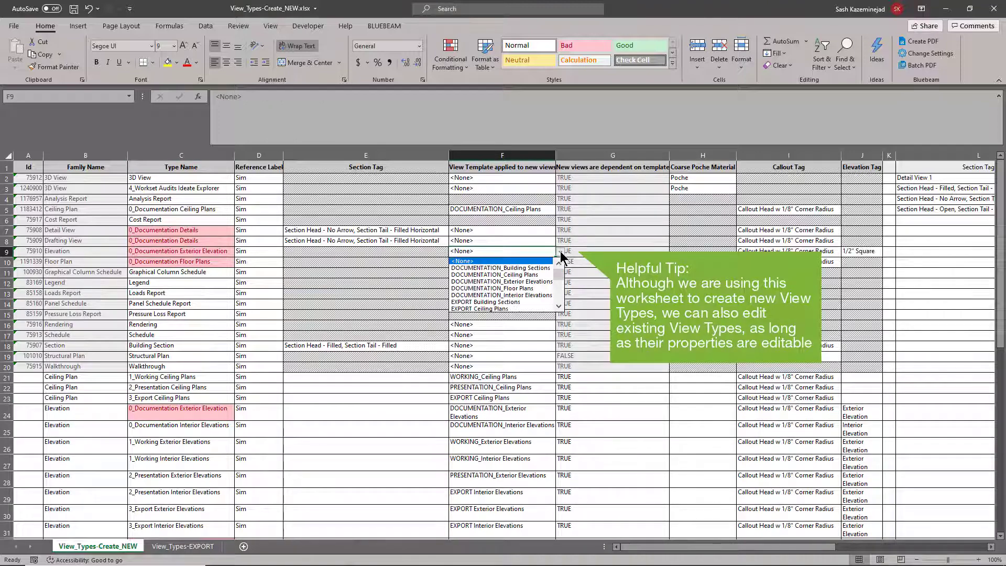
pyautogui.click(541, 282)
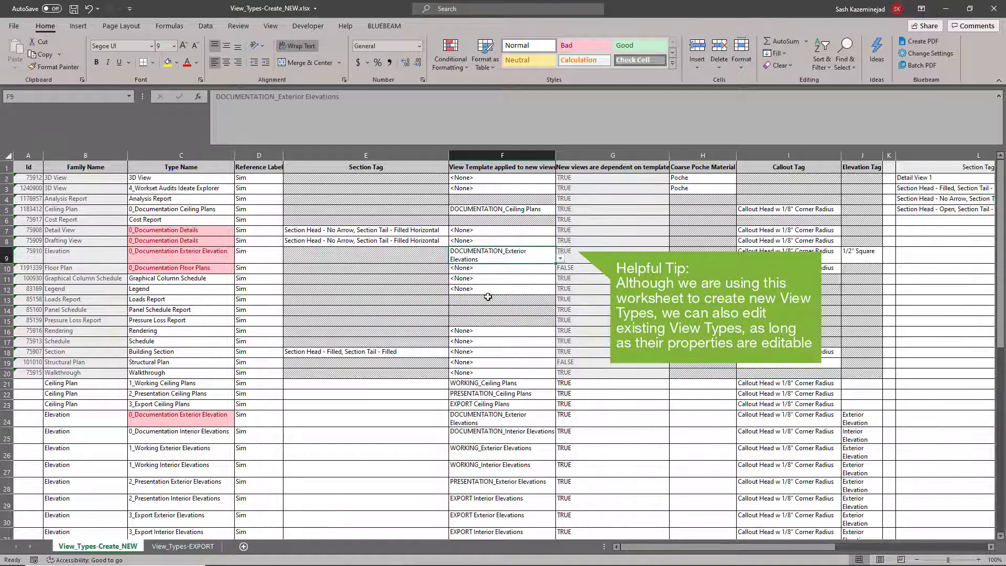
pyautogui.rightClick(10, 417)
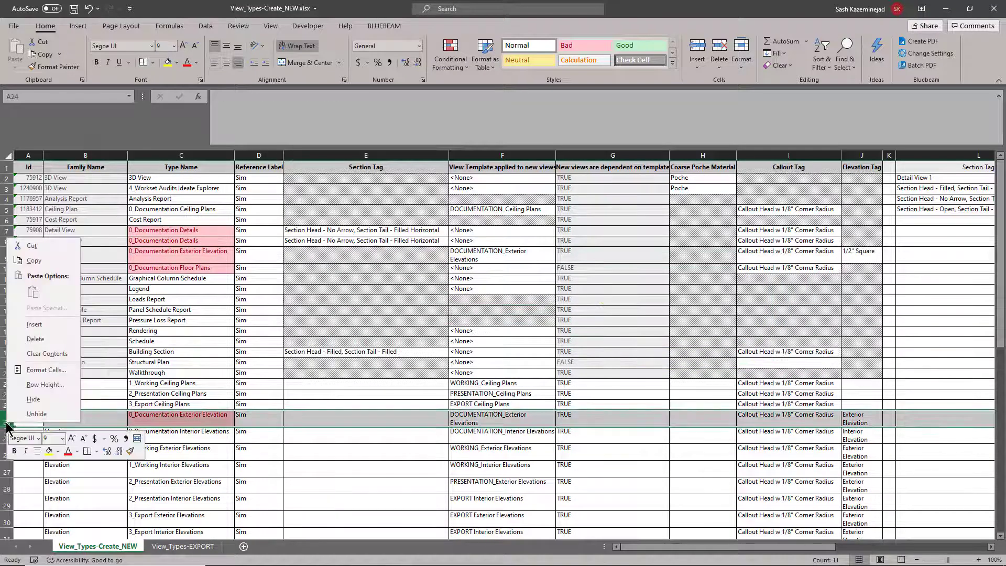
pyautogui.click(36, 339)
# Set the view template in F10 to DOCUMENTATION_Floor Plans and delete the duplicate 0_Documentation Floor Plans entry in row 31
pyautogui.scroll(-2, 185, 435)
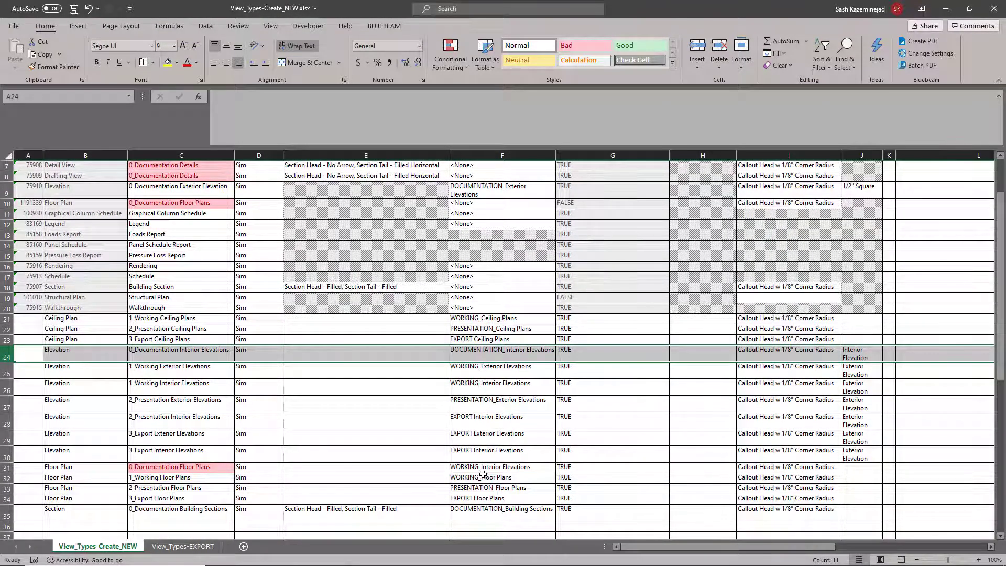
pyautogui.click(525, 203)
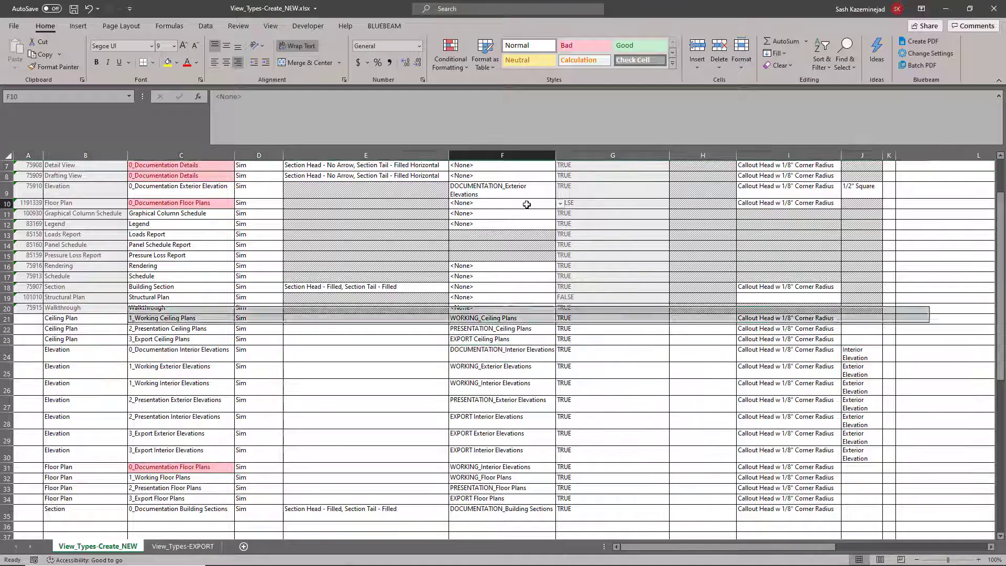
pyautogui.click(560, 204)
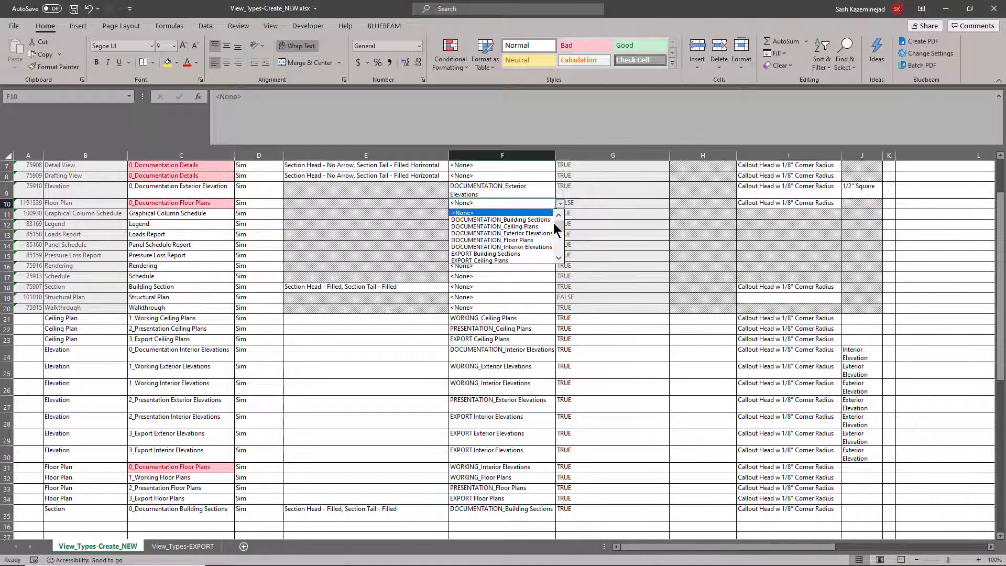
pyautogui.press('Escape')
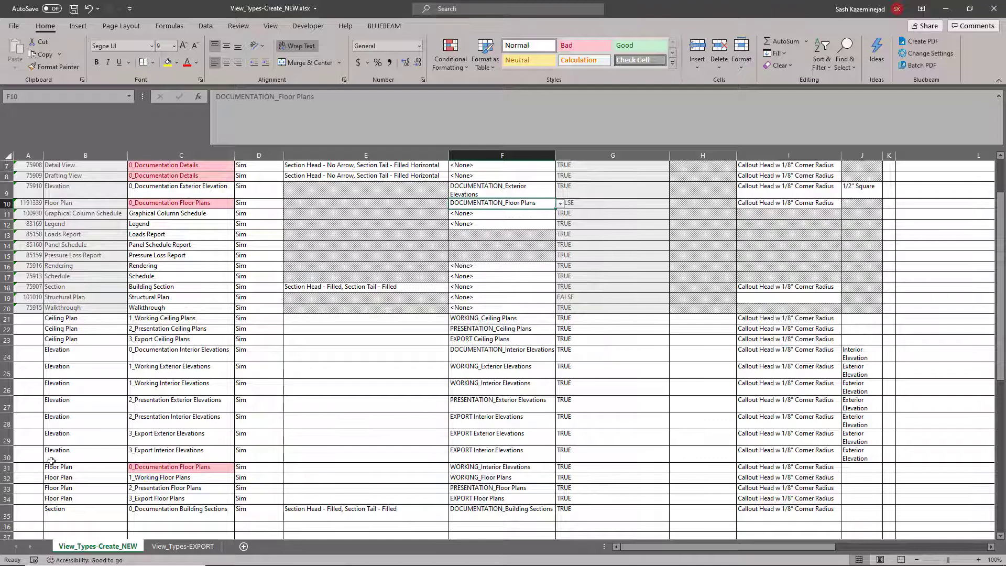
pyautogui.click(7, 468)
pyautogui.rightClick(6, 468)
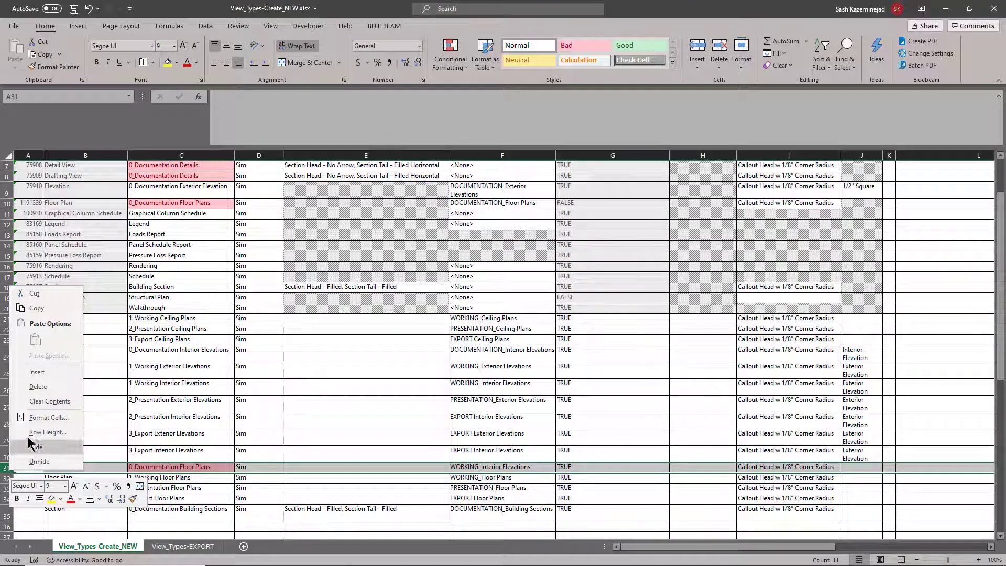
pyautogui.click(58, 401)
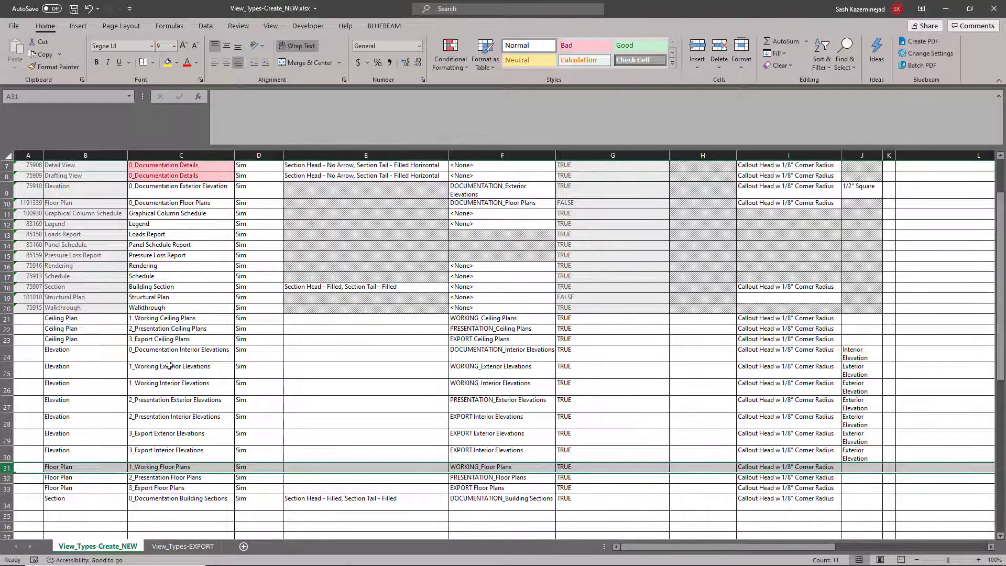
# Enter New as the Id of the 1_Working Ceiling Plans view type in cell A21
pyautogui.click(32, 317)
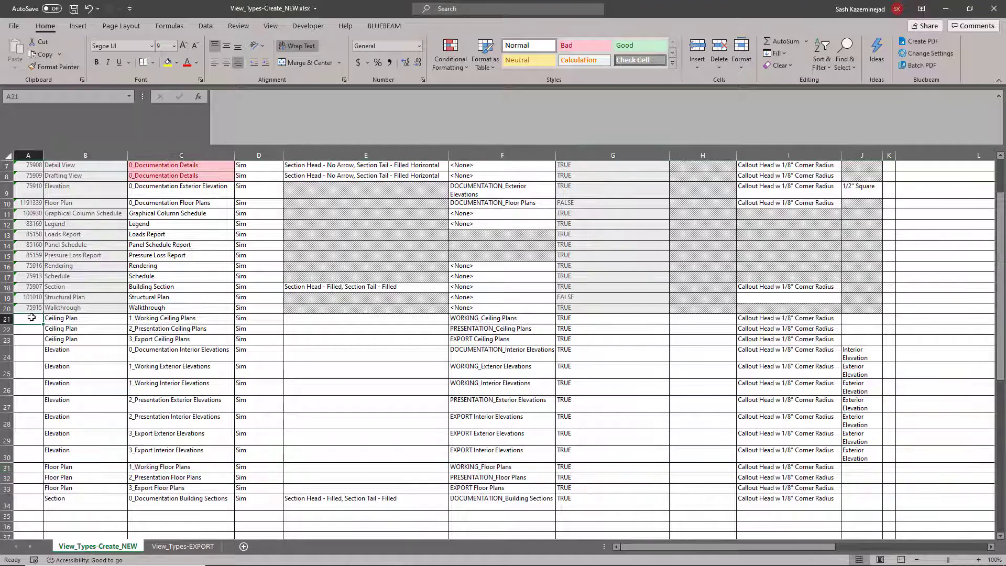
pyautogui.write('New')
pyautogui.press('Return')
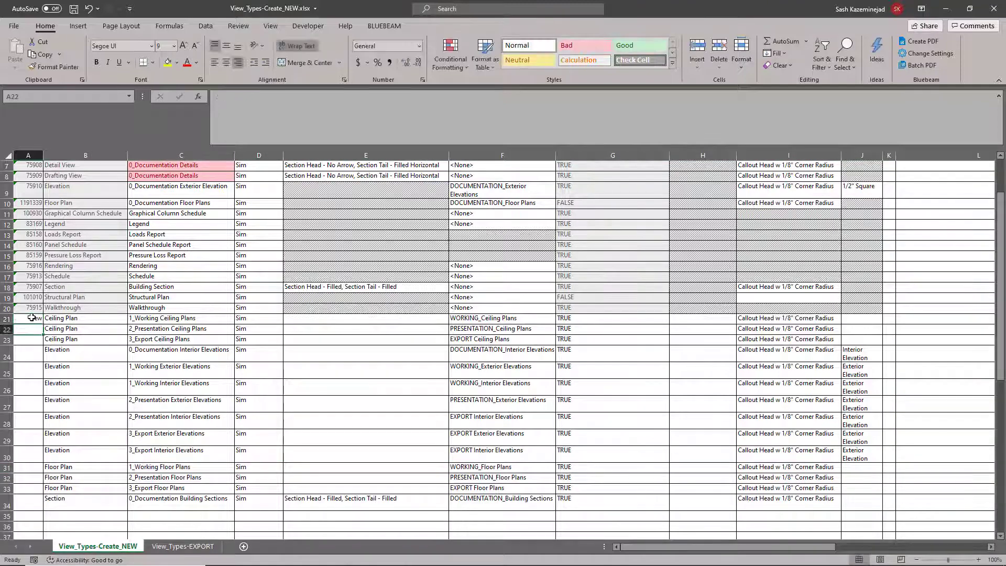
# Fill the new Id from A21 down to A34 and clear the New views are dependent on template values in G21:G34
pyautogui.click(31, 318)
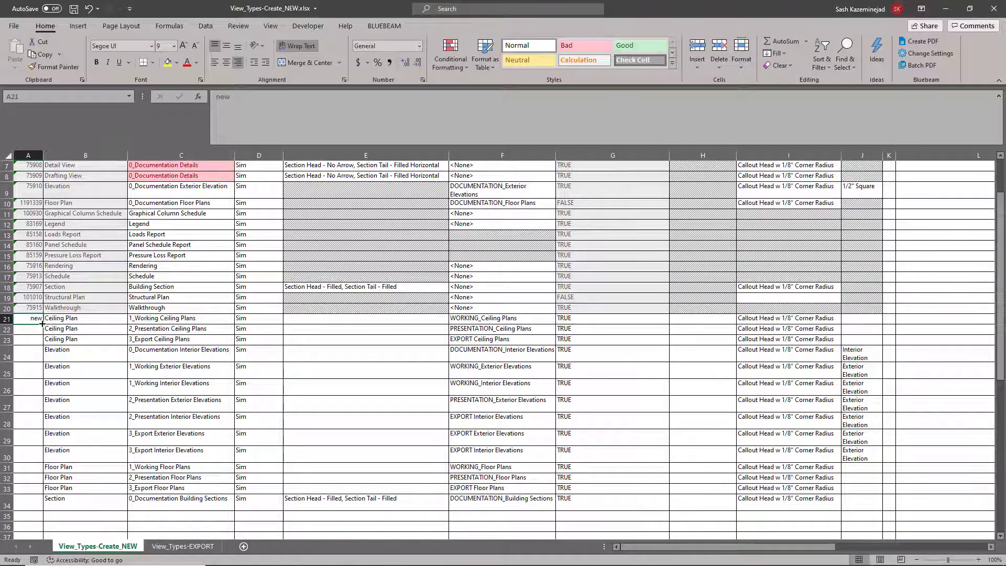
pyautogui.moveTo(42, 324); pyautogui.dragTo(45, 508)
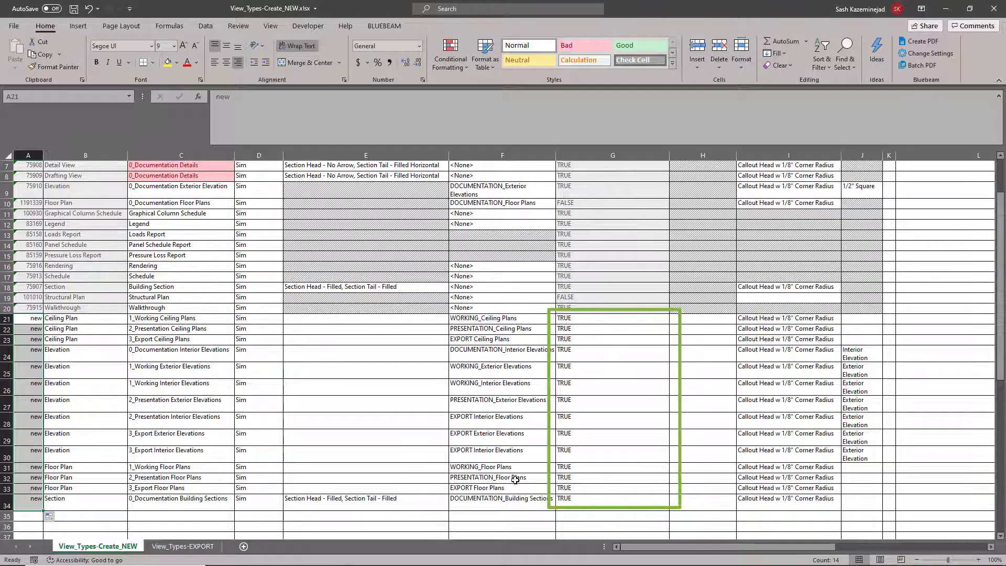
pyautogui.moveTo(566, 320); pyautogui.dragTo(570, 501)
pyautogui.press('Delete')
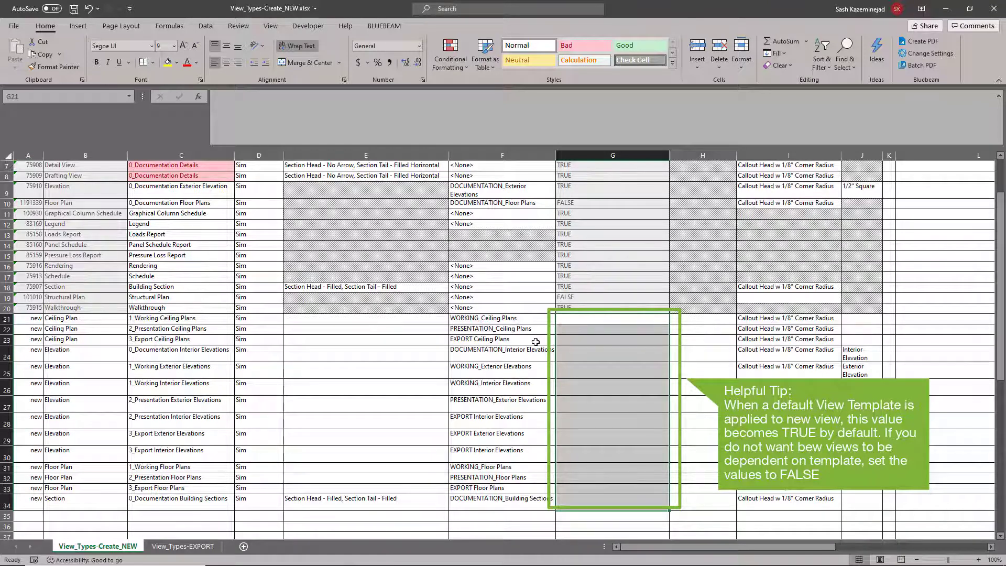
# Save the View_Types-Create_NEW workbook and close it
pyautogui.scroll(2, 457, 372)
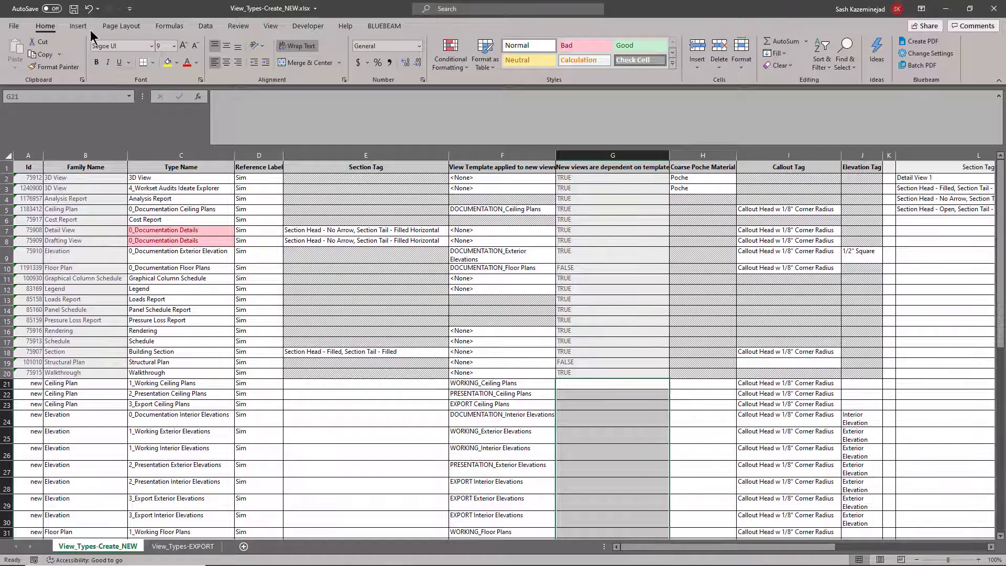
pyautogui.click(74, 9)
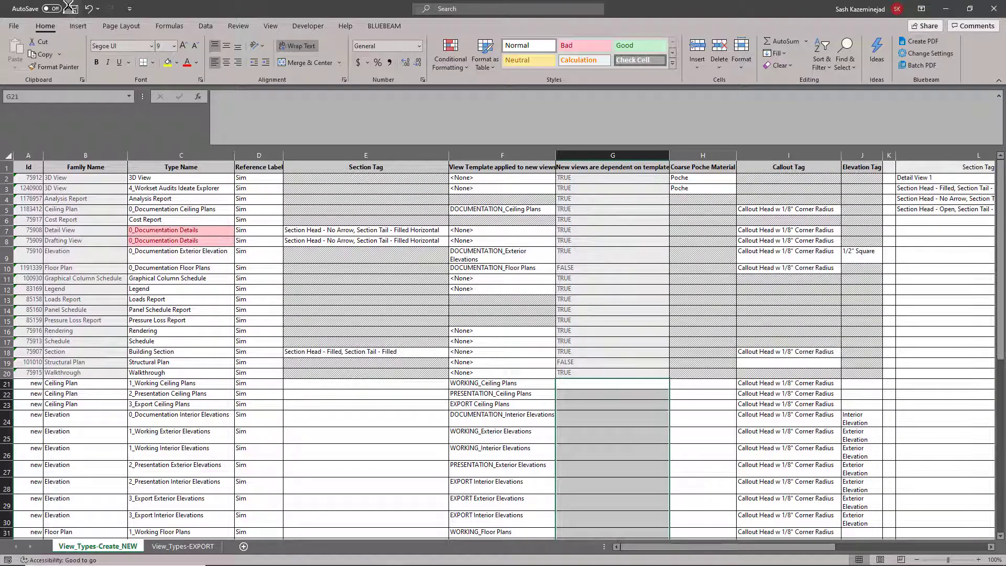
pyautogui.click(994, 8)
# Close BIMLink in the architectural model and switch to the LEVEL 1 MECHANICAL FLOOR PLAN view of the mechanical model
pyautogui.moveTo(505, 55); pyautogui.dragTo(530, 137)
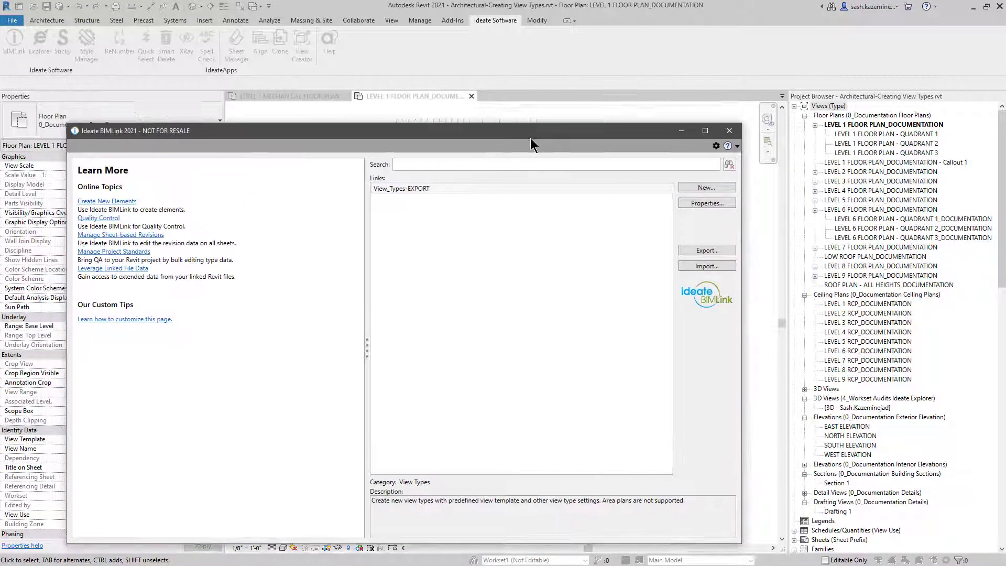
pyautogui.click(730, 133)
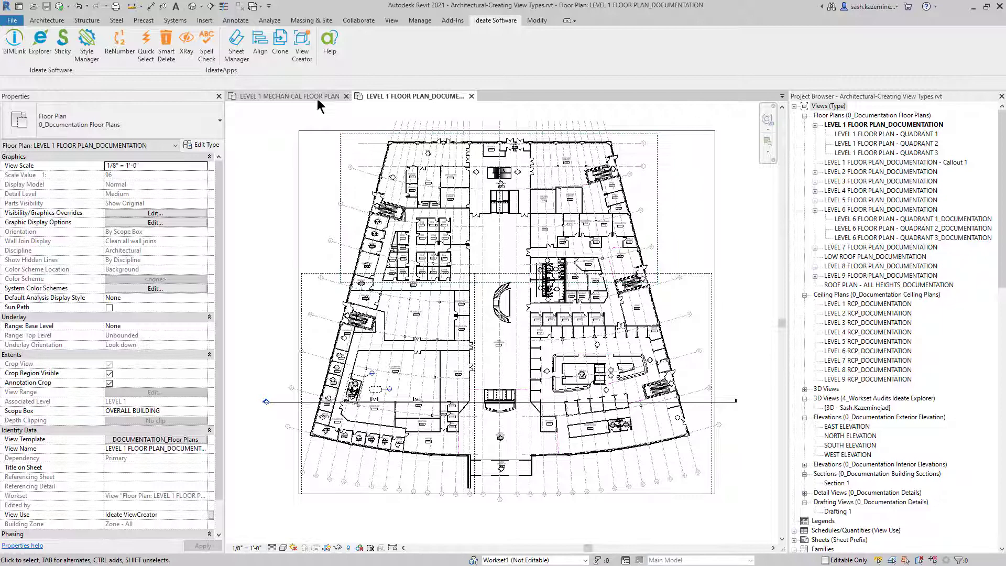
pyautogui.click(297, 96)
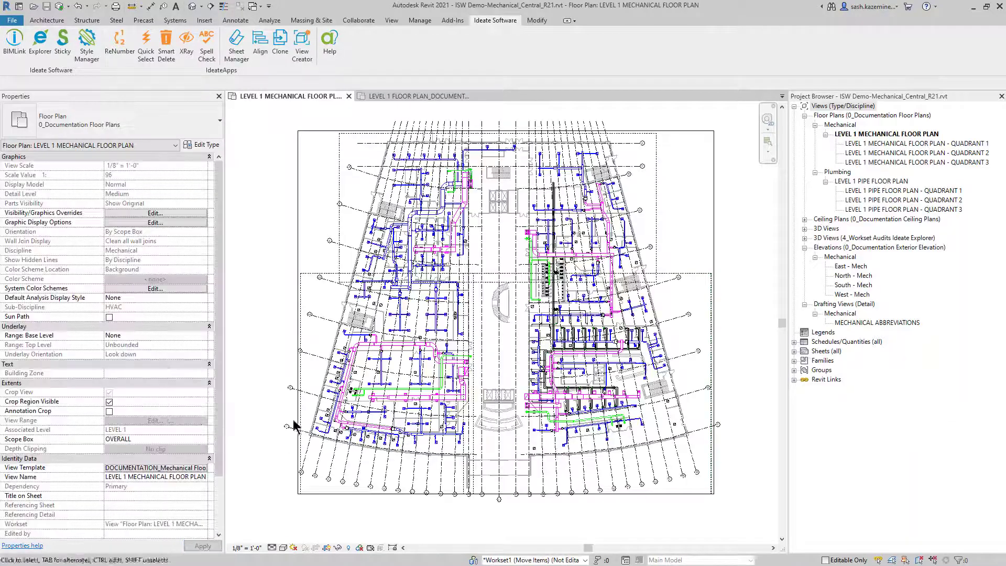
# Start a BIMLink import for the View_Types-Create_NEW link using the View_Types-Create_NEW.xlsx file
pyautogui.click(14, 44)
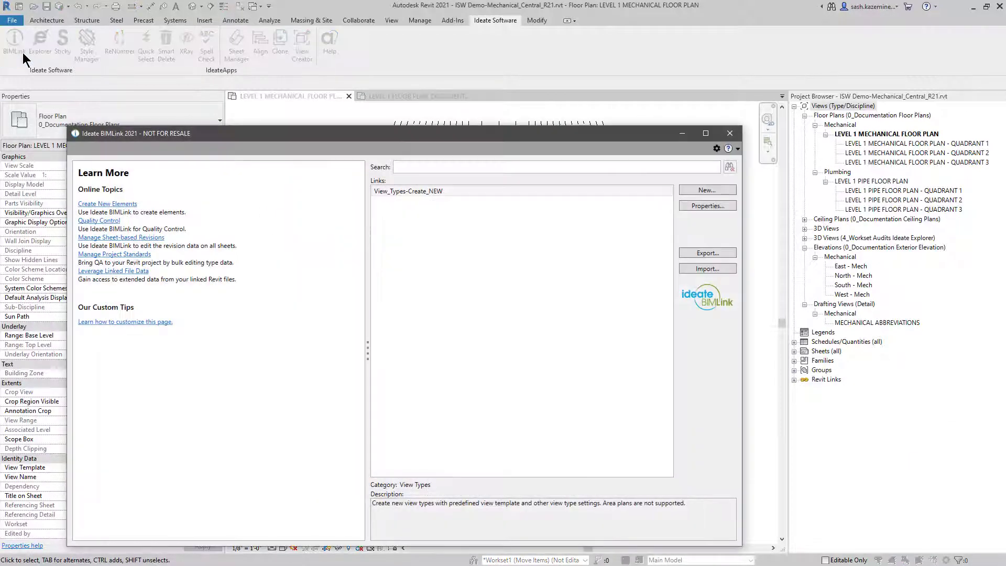
pyautogui.click(706, 268)
pyautogui.click(287, 77)
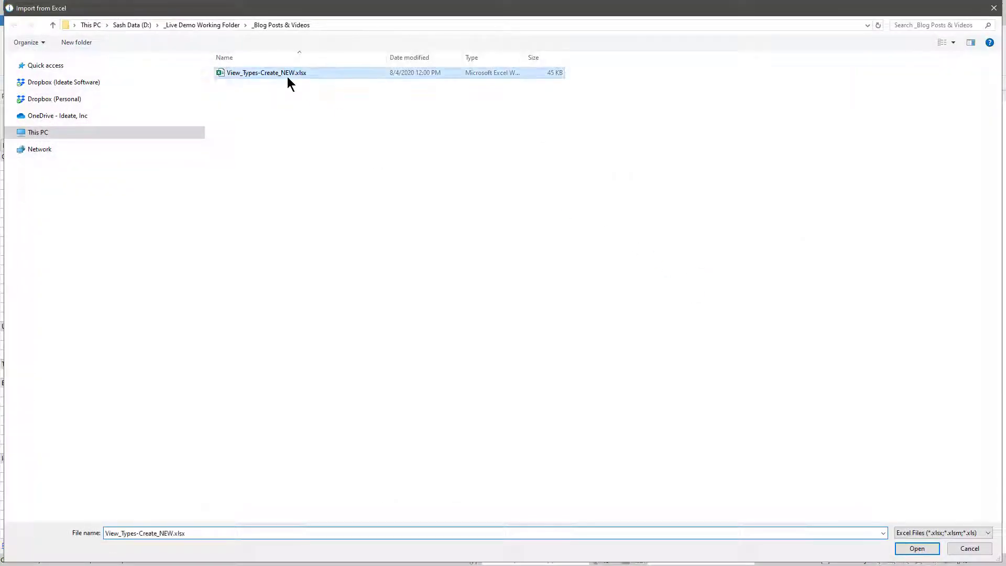
pyautogui.click(900, 550)
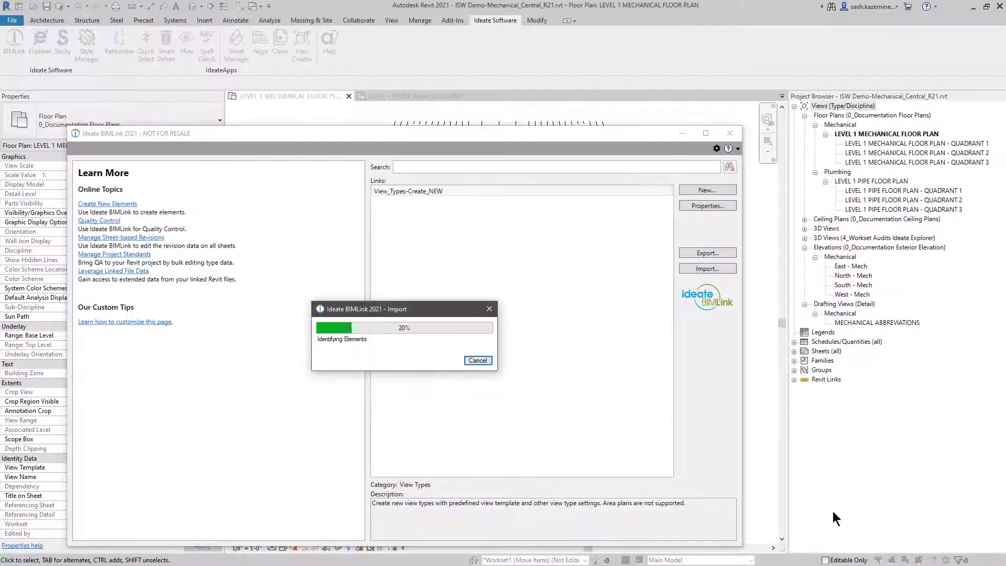
# Enlarge the import preview to review the view type and view template changes, and import them into the mechanical model
pyautogui.moveTo(397, 165); pyautogui.dragTo(300, 18)
pyautogui.moveTo(512, 371); pyautogui.dragTo(879, 525)
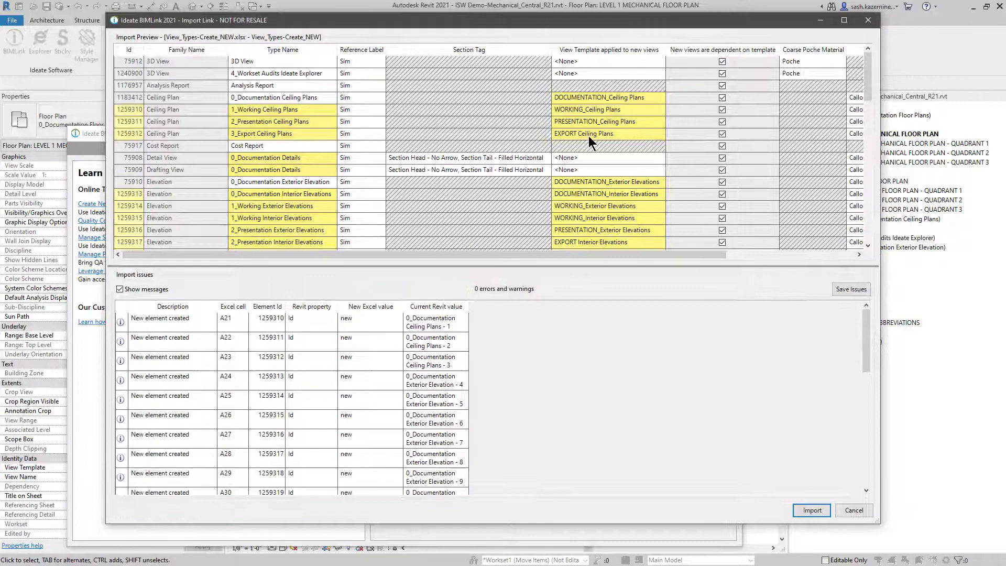
pyautogui.scroll(-2, 589, 132)
pyautogui.scroll(-2, 590, 135)
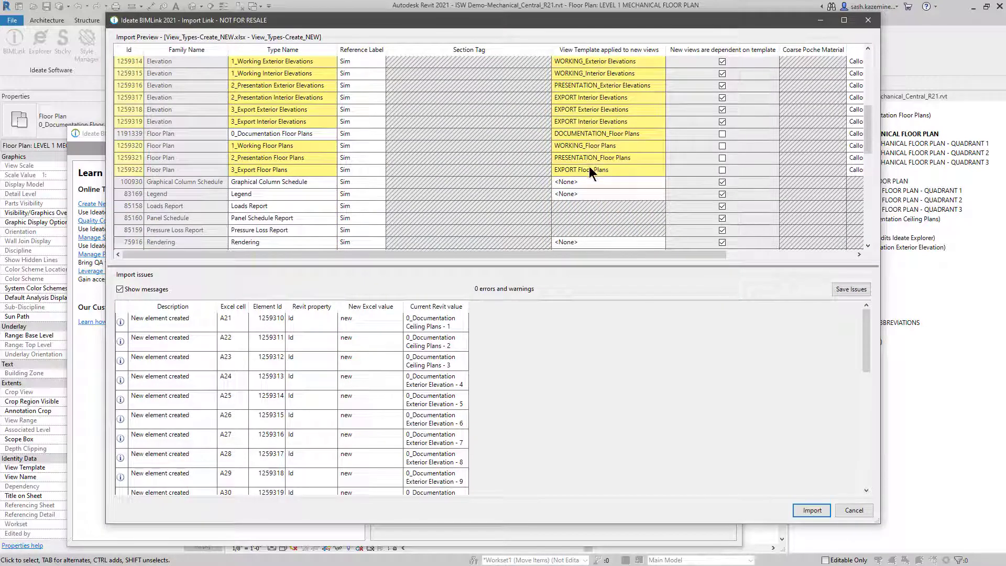
pyautogui.scroll(-1, 587, 170)
pyautogui.scroll(4, 588, 171)
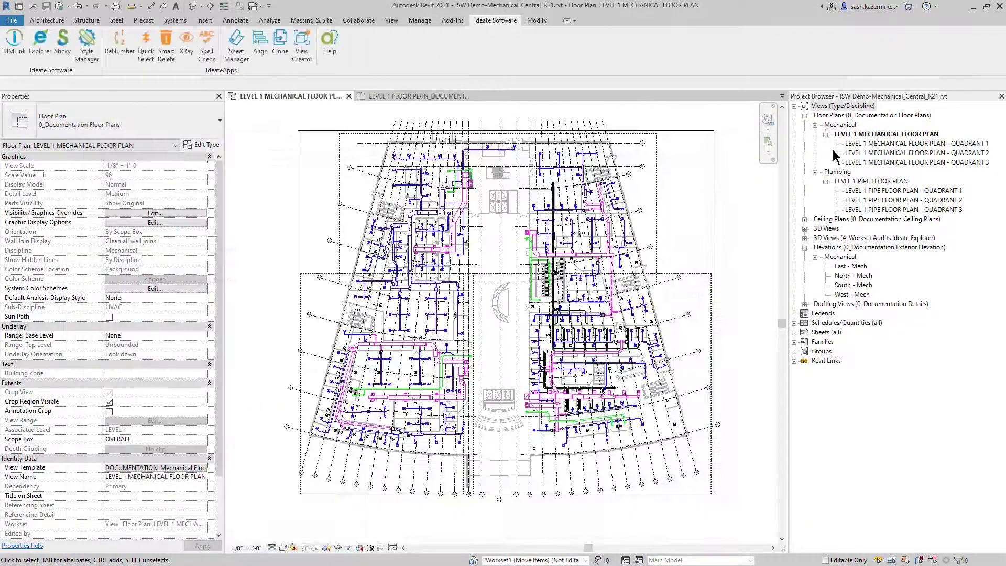
# Examine the view types available for the LEVEL 1 MECHANICAL FLOOR PLAN - QUADRANT 1 plan and the East - Mech elevation
pyautogui.click(852, 145)
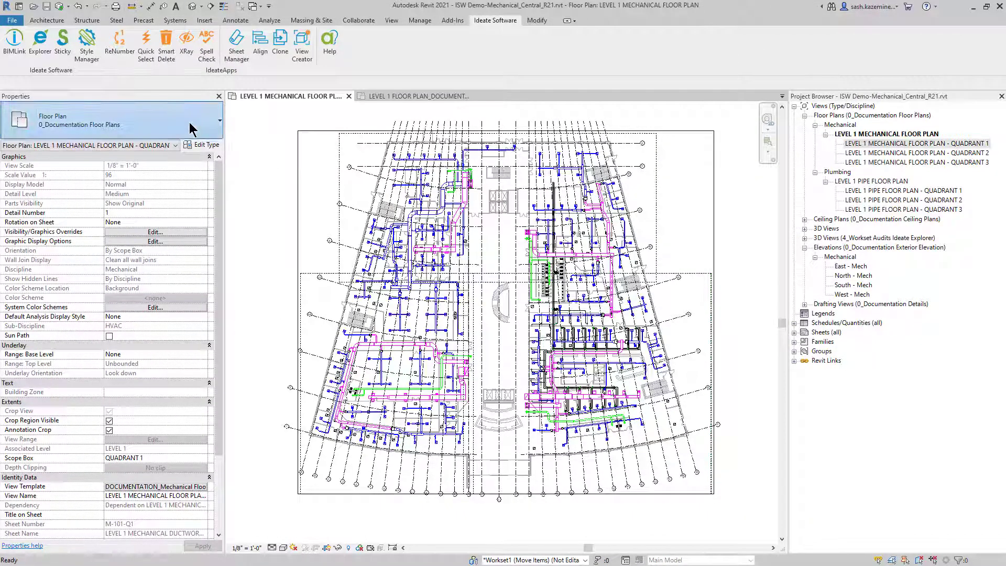
pyautogui.click(193, 126)
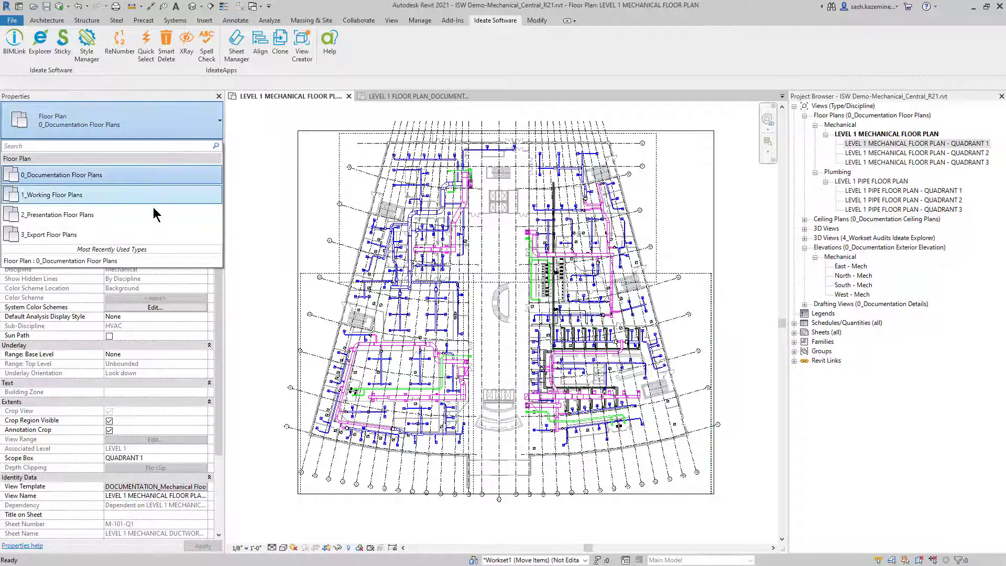
pyautogui.click(845, 266)
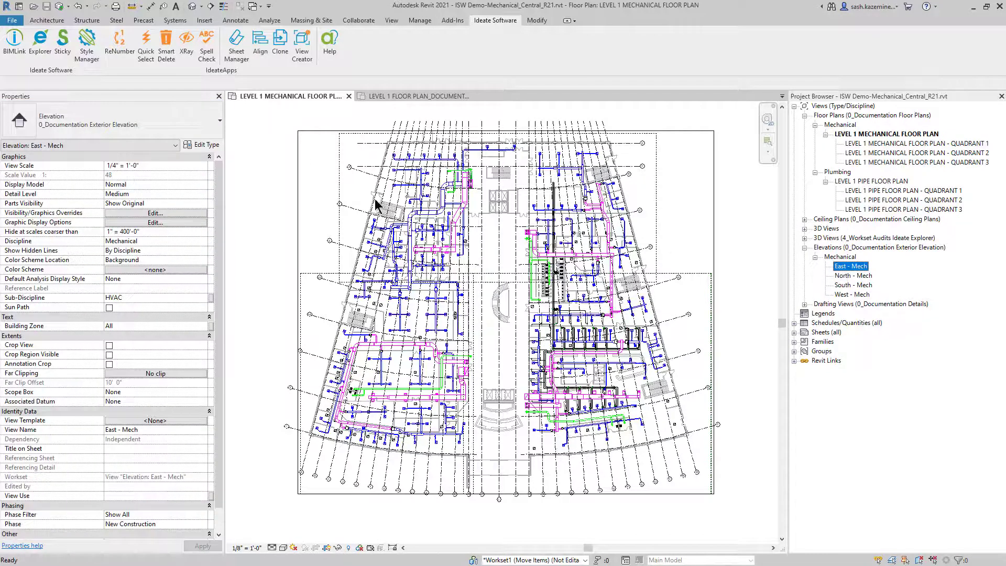
pyautogui.click(104, 117)
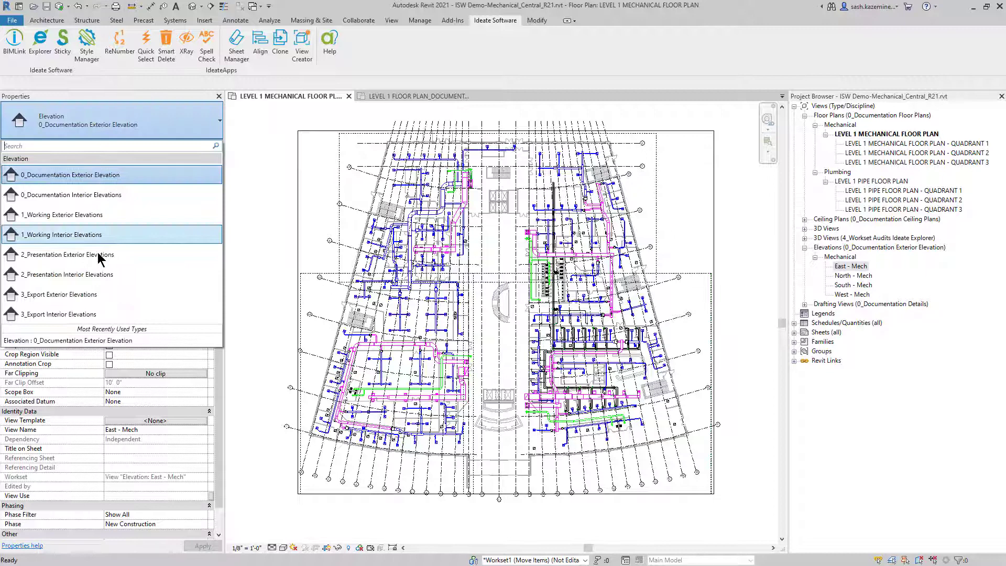
pyautogui.click(697, 181)
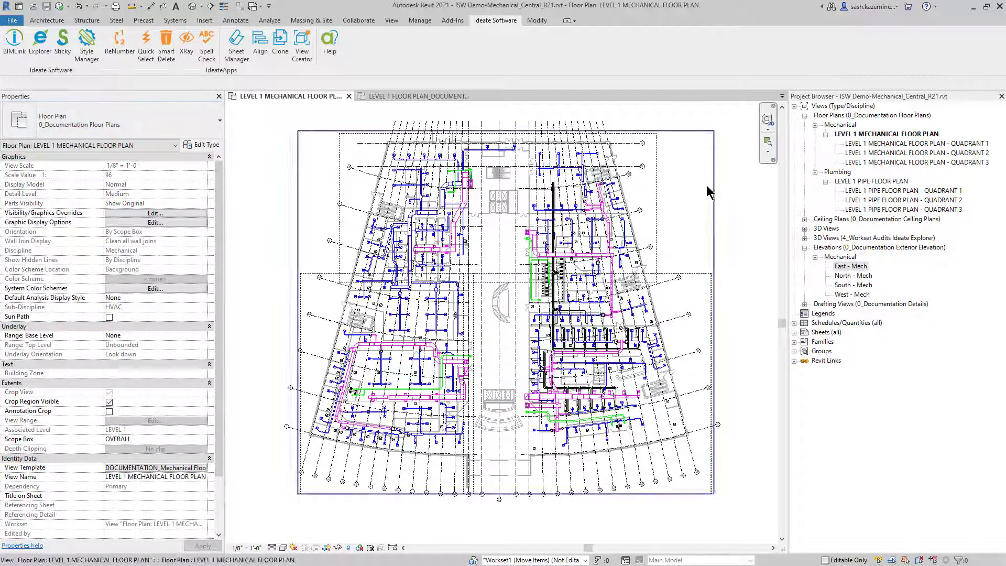